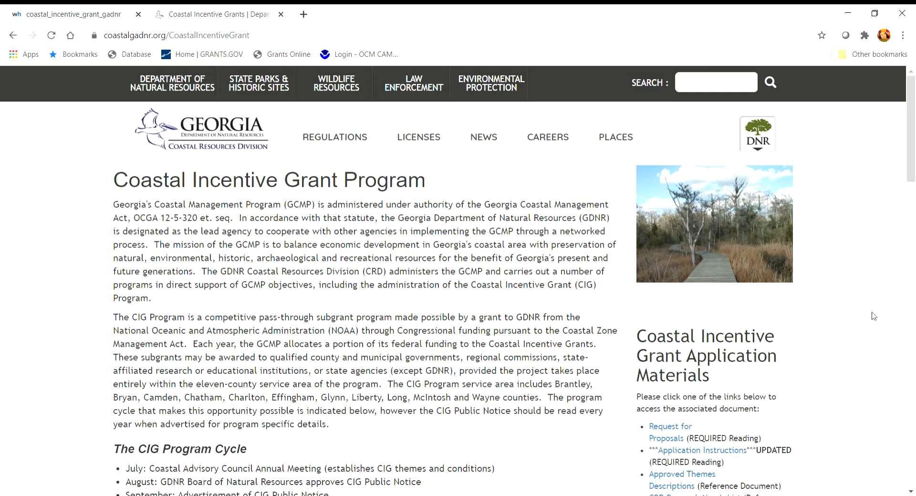
Step: Scroll down the Coastal Resources page and switch to the Coastal Incentive Grant sign-in tab
left_click_drag(912, 151, 910, 177)
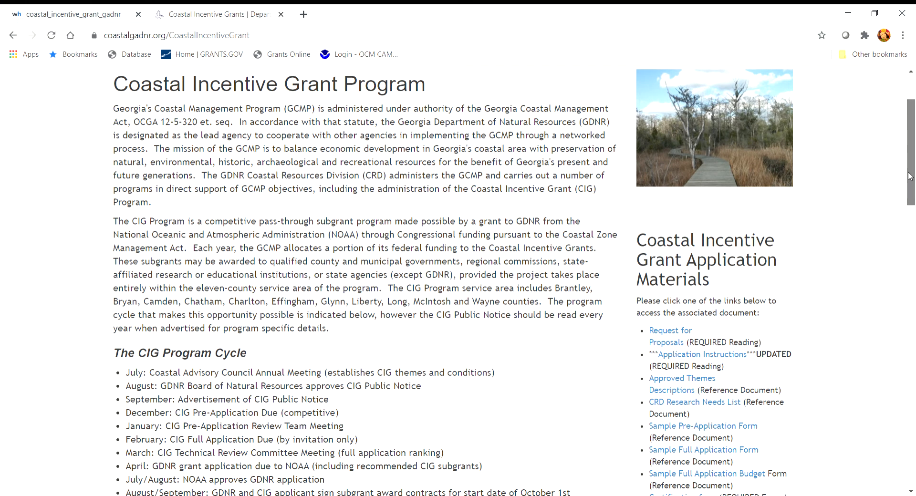
left_click_drag(910, 177, 910, 187)
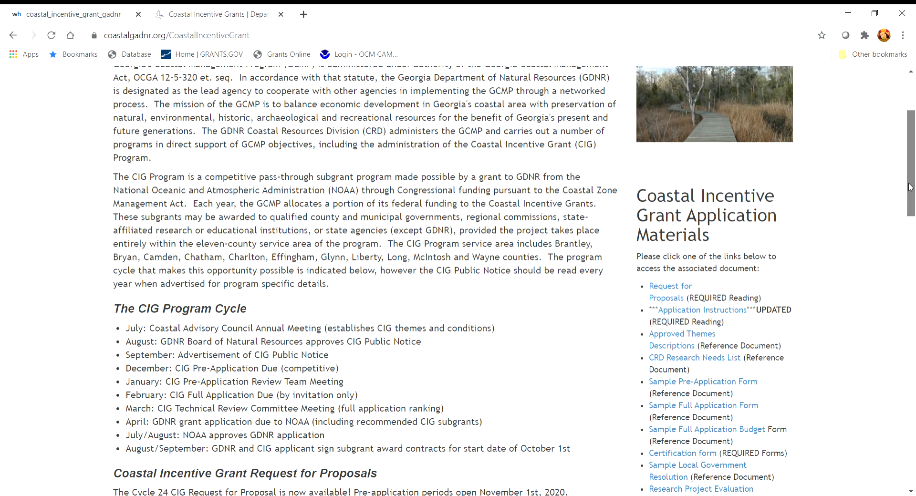
left_click_drag(910, 187, 913, 209)
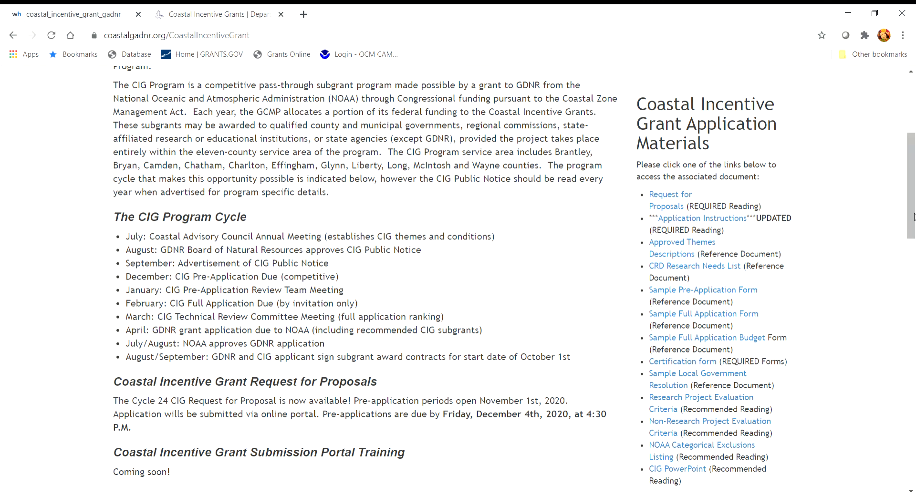
left_click_drag(914, 217, 914, 238)
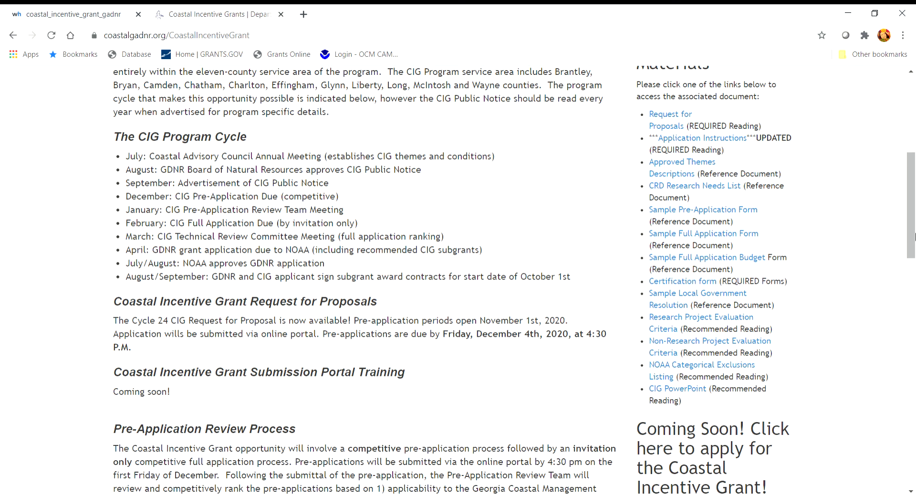
left_click_drag(914, 227, 913, 235)
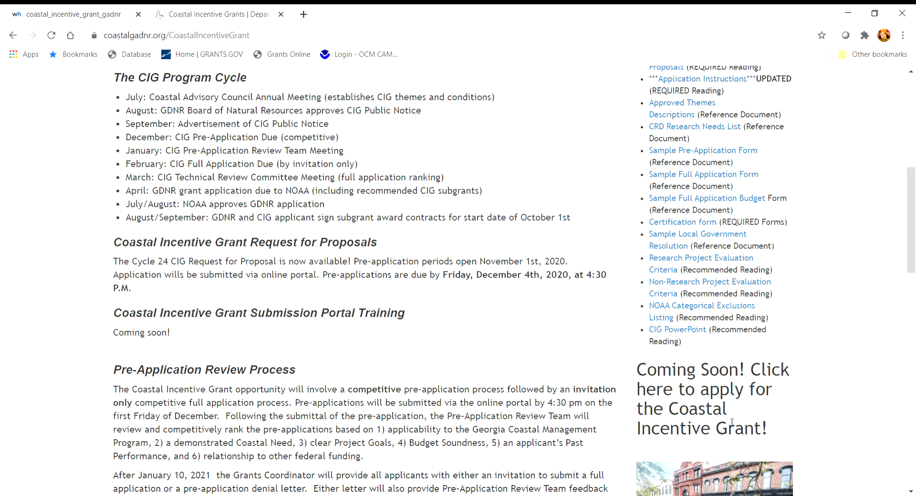
left_click(88, 18)
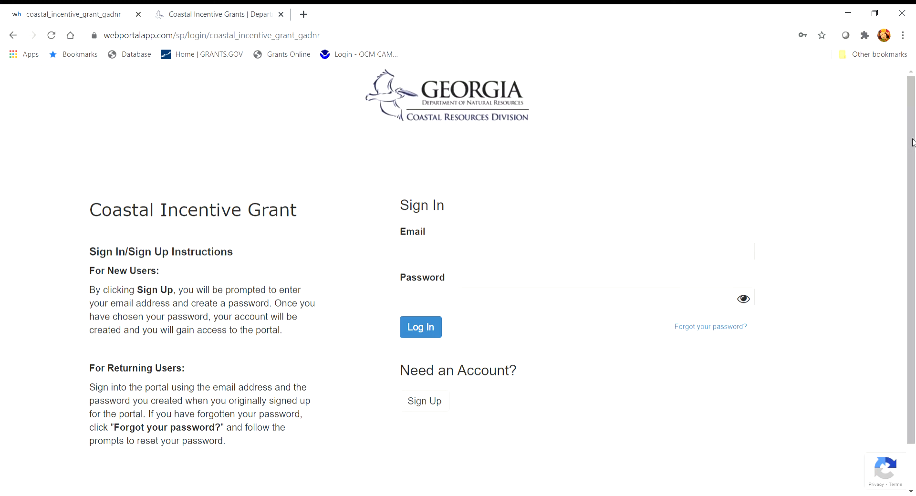
Step: Begin sign-up and enter the suggested e-mail address with '+400' added before the @
mouse_move(913, 141)
left_mouse_down()
mouse_move(913, 164)
mouse_move(914, 147)
left_mouse_up()
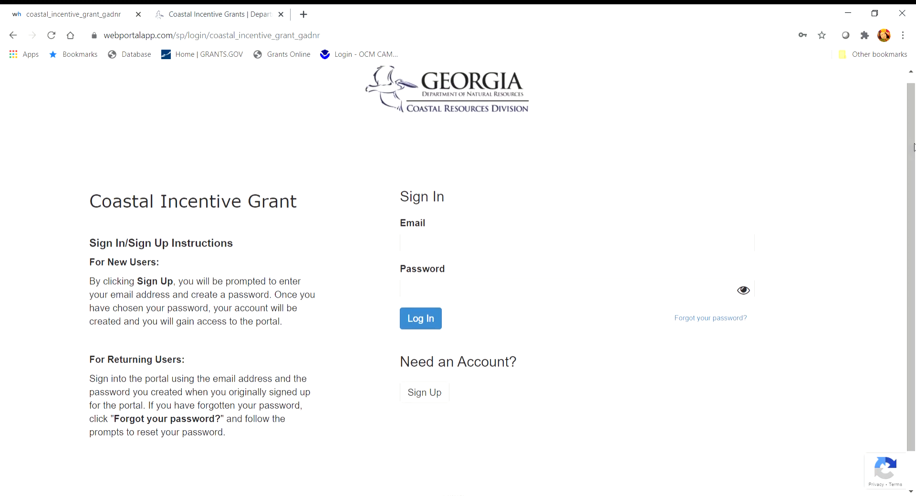
left_click(423, 403)
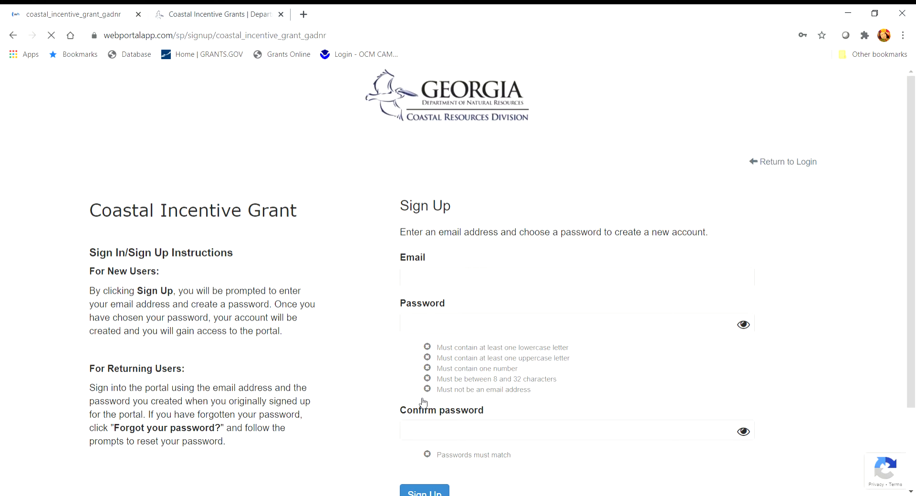
left_click_drag(913, 359, 913, 388)
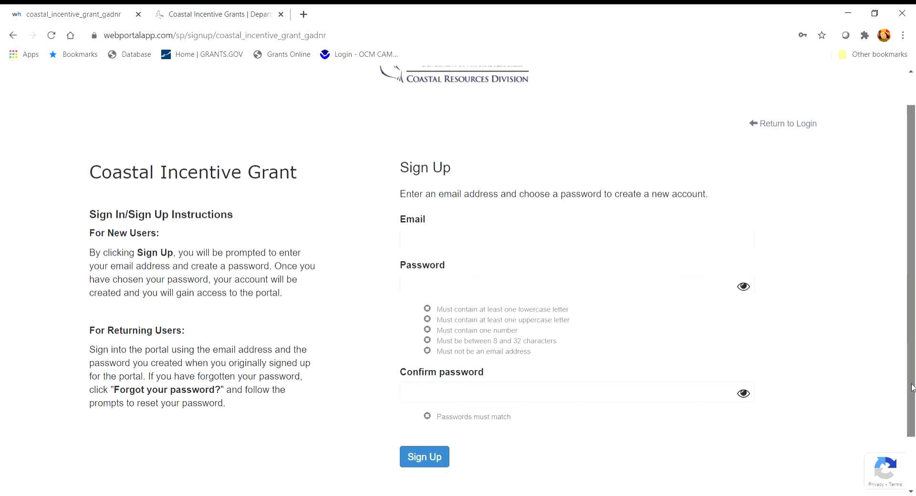
left_click(415, 243)
left_click(428, 266)
left_click(474, 244)
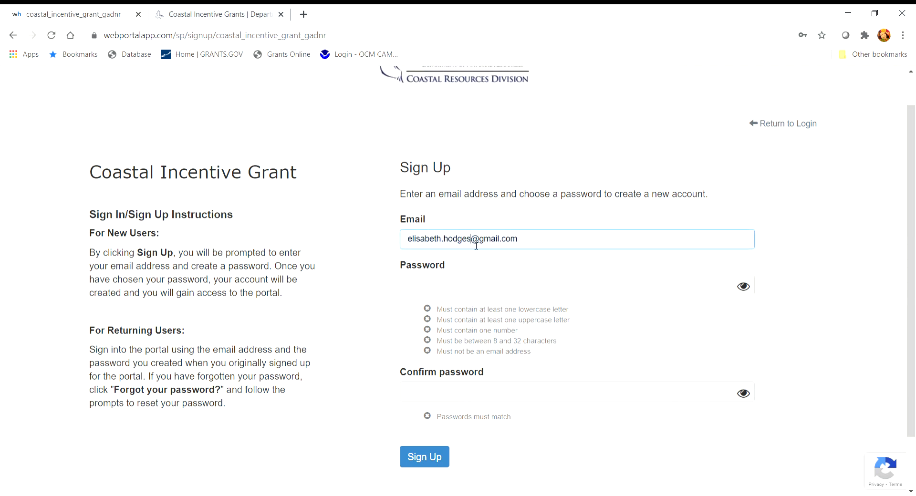
type("+")
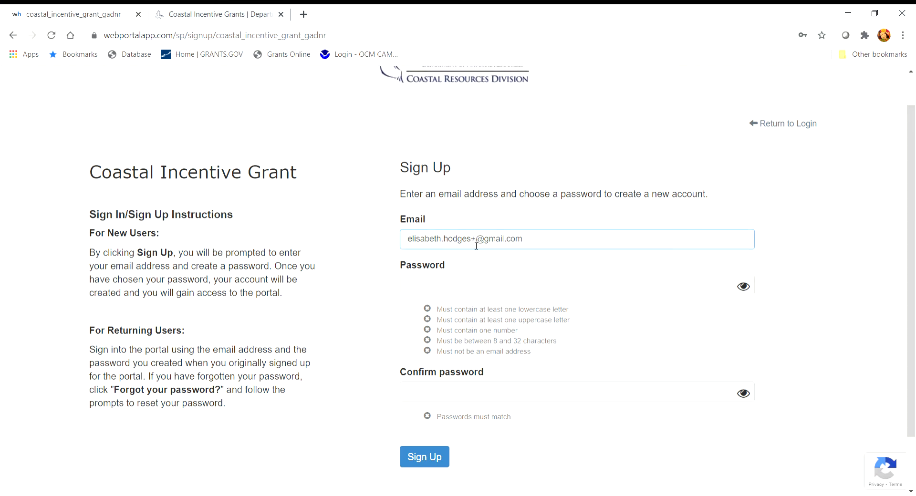
type("400")
Step: Enter the account password, confirm it, and submit the registration
left_click(418, 285)
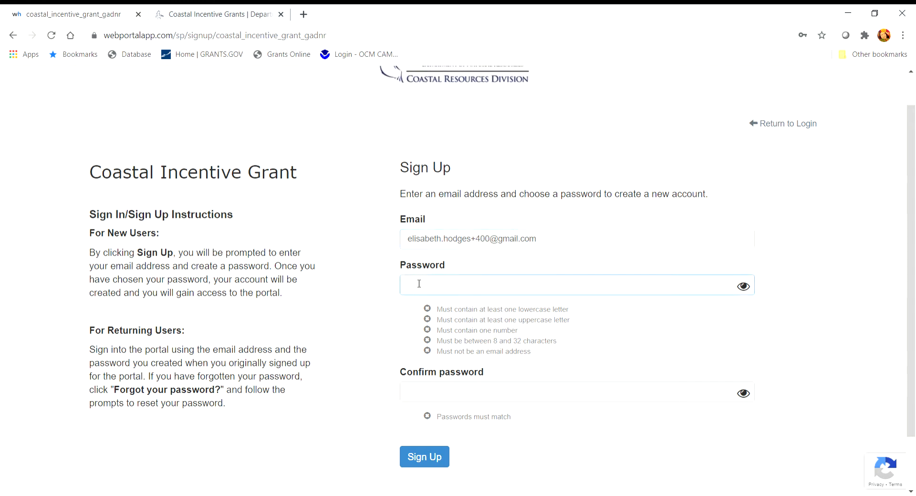
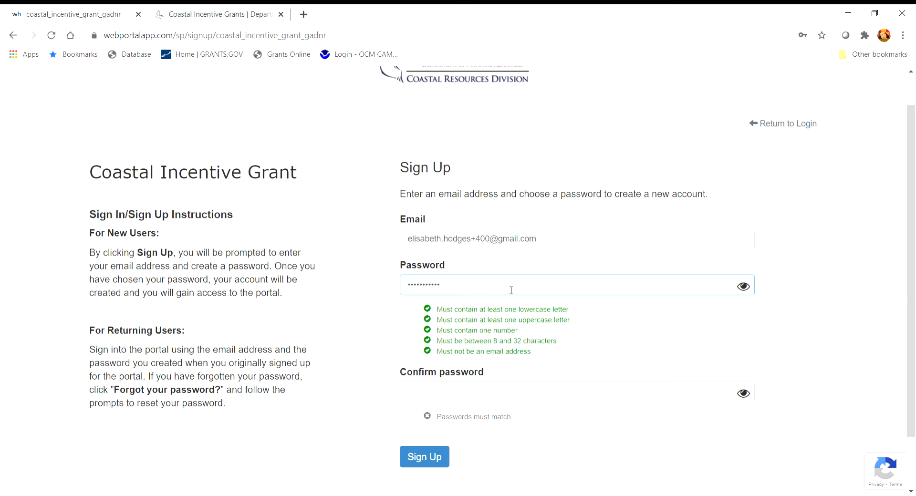
left_click(421, 398)
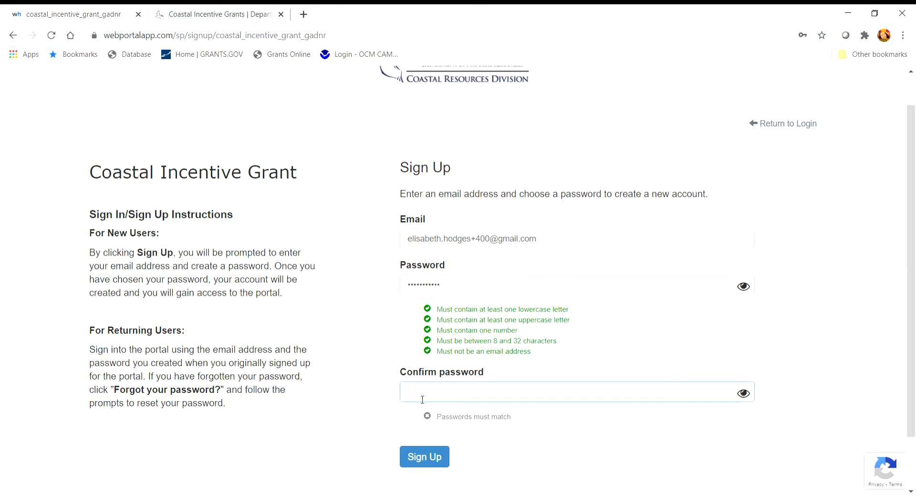
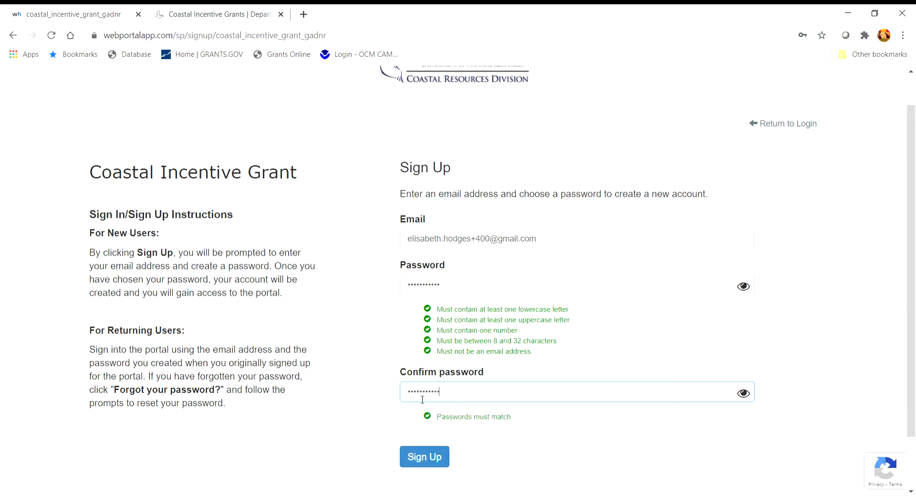
left_click(435, 459)
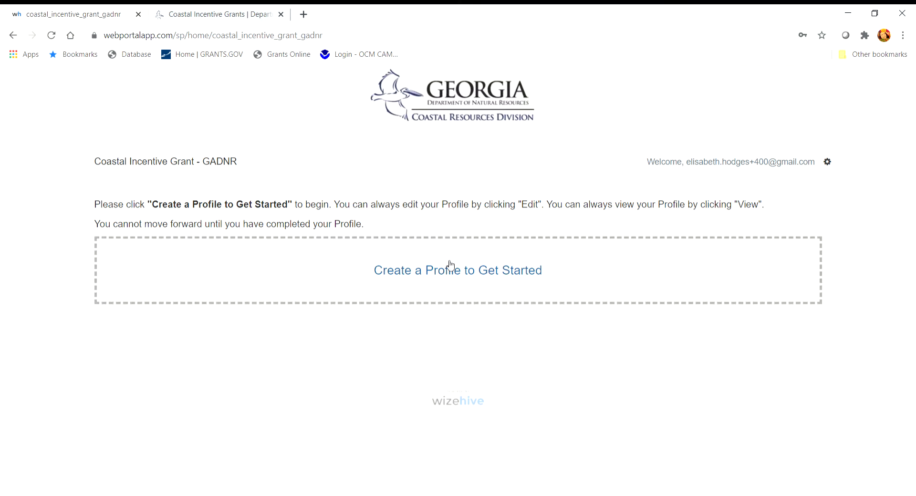
Step: Create the profile with Applicant GADNR, Federal Employer ID 123654 and DUNS 12354
left_click(415, 284)
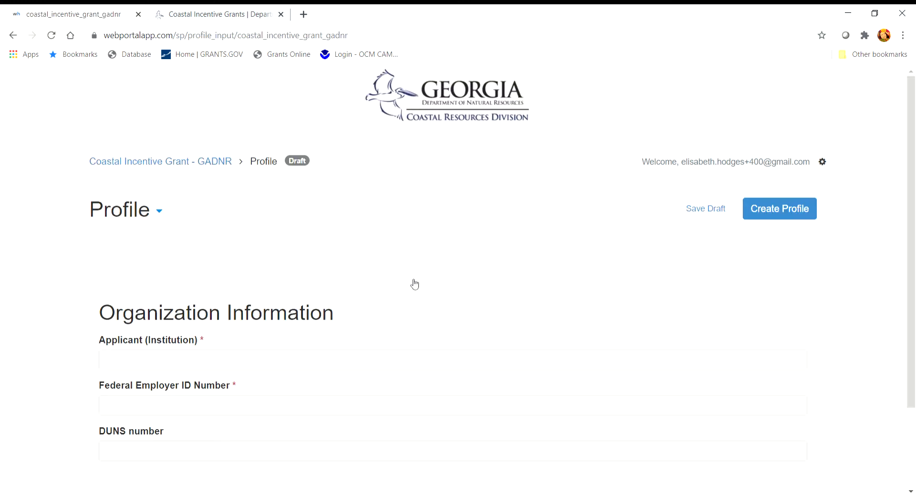
scroll(420, 285, "down", 1)
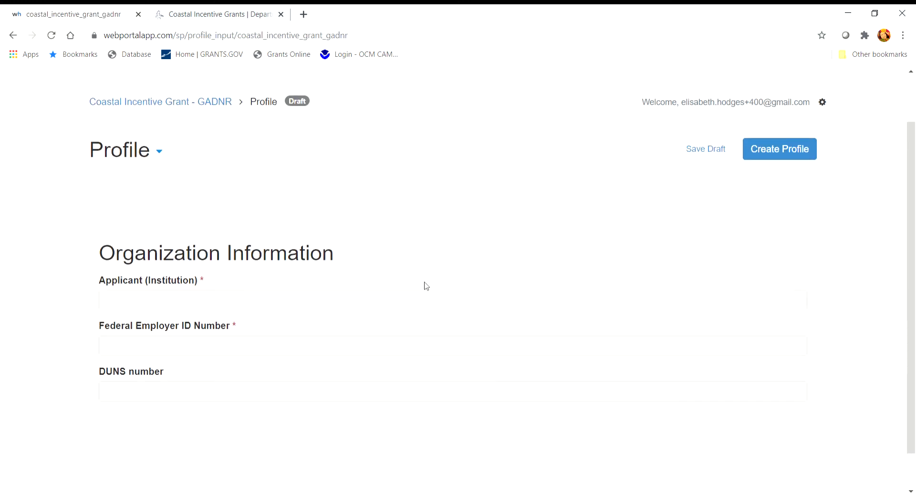
left_click(115, 309)
type("GADNR")
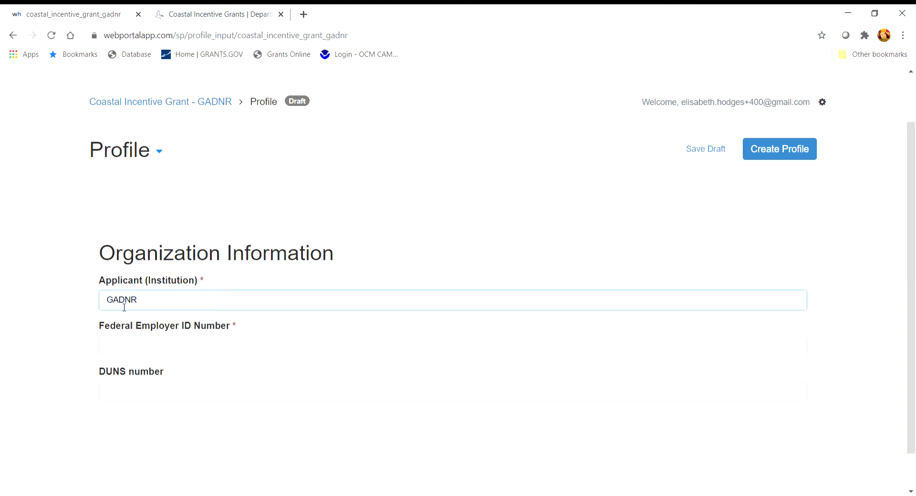
left_click(146, 345)
type("123654")
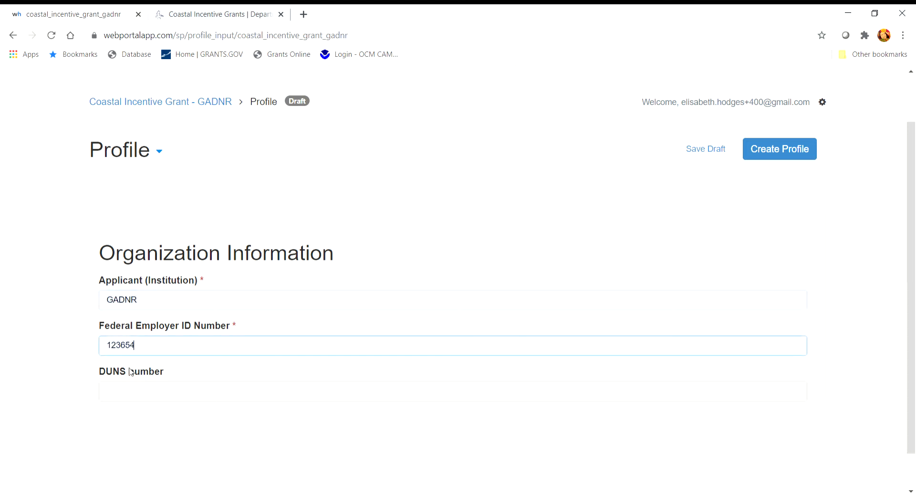
left_click(134, 396)
type("12354")
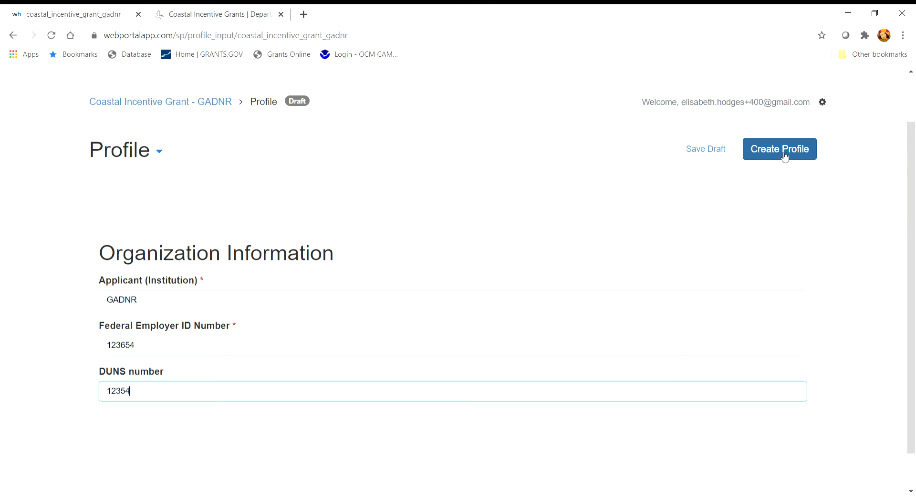
left_click(161, 152)
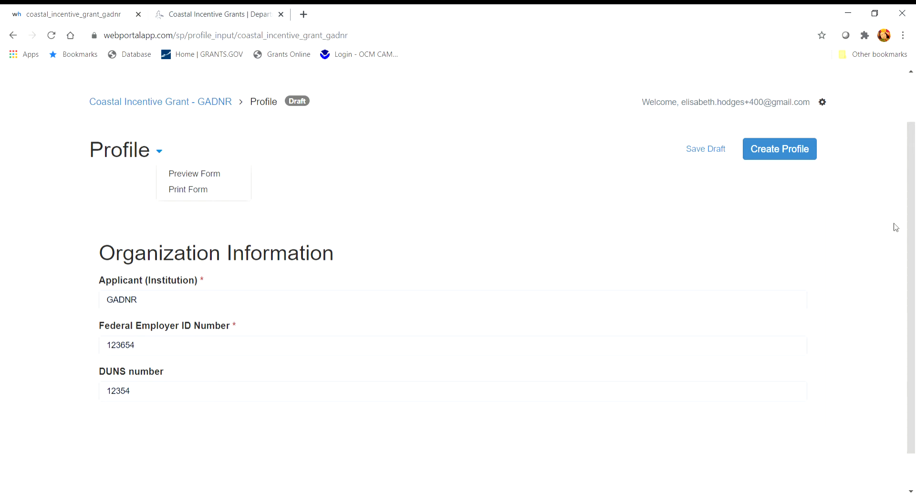
left_click(780, 150)
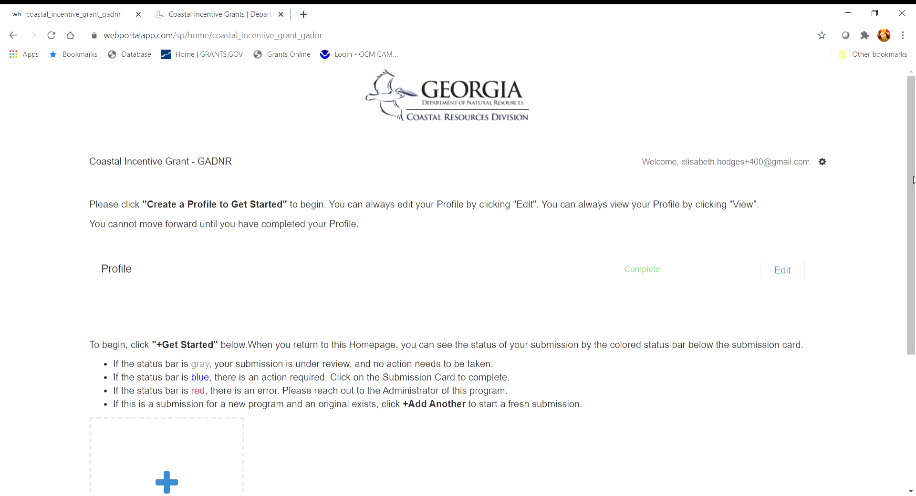
Step: Start a new Coastal Incentive Grant submission from the Get Started card on the home page
left_click_drag(913, 180, 915, 241)
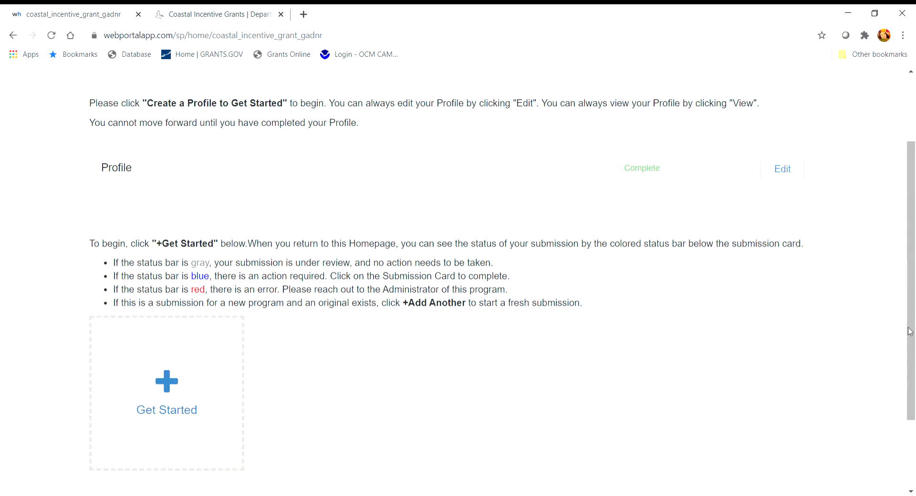
left_click_drag(910, 332, 910, 374)
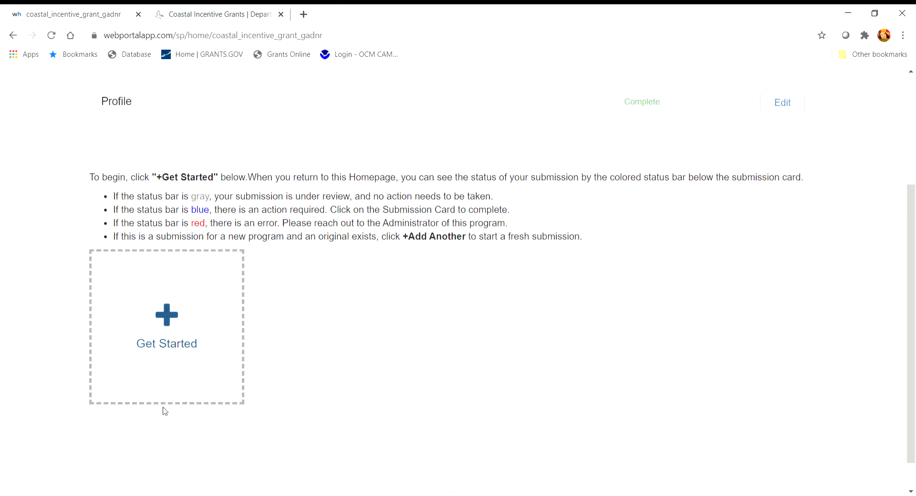
left_click(169, 315)
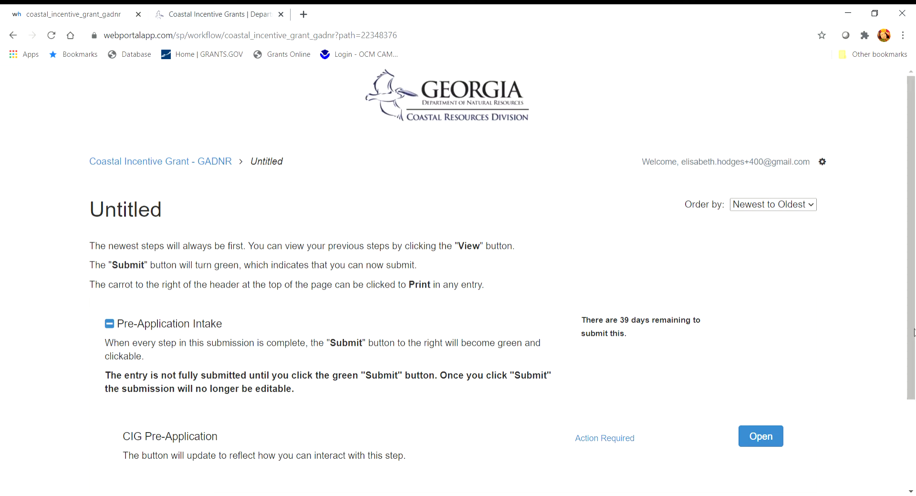
Step: Scroll through the untitled submission and open its CIG Pre-Application step
scroll(913, 341, "down", 2)
left_click_drag(914, 342, 915, 388)
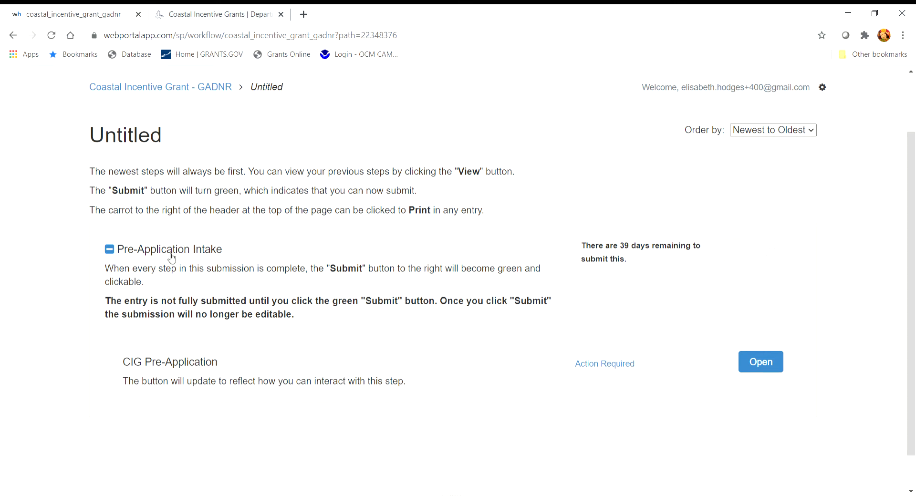
left_click_drag(913, 221, 912, 235)
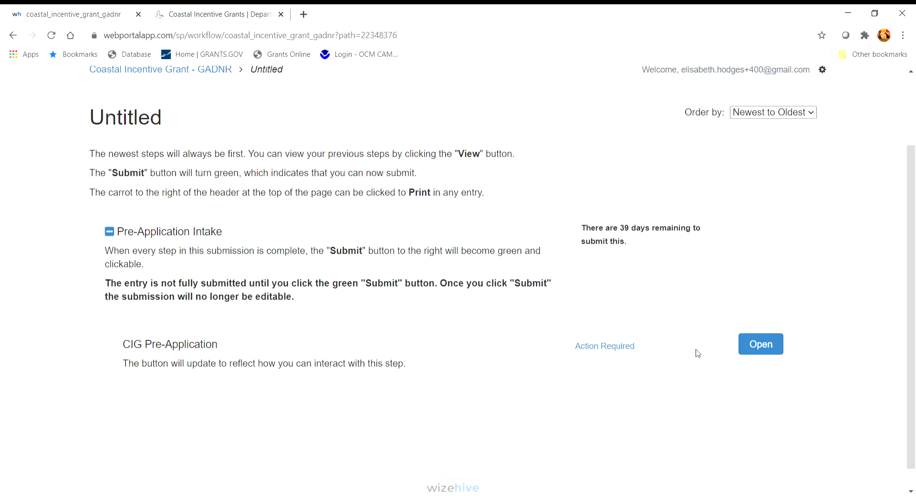
mouse_move(746, 247)
left_click(770, 351)
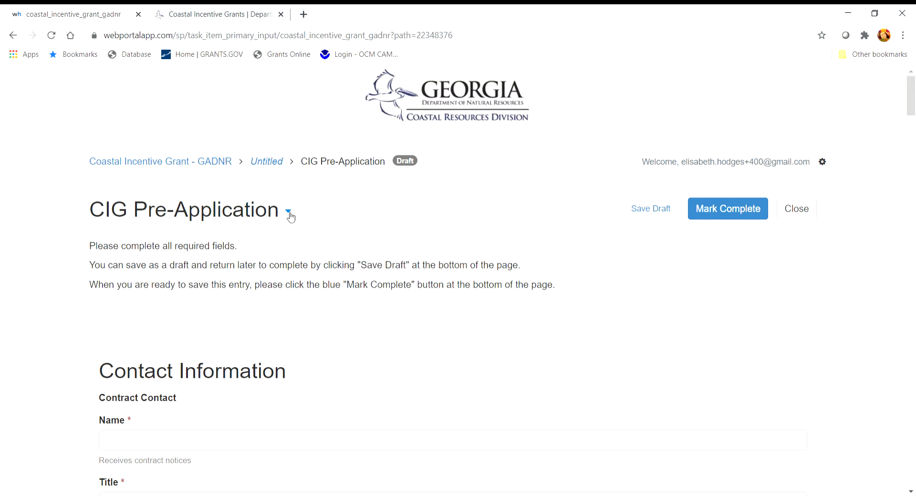
Step: Reveal the Preview Form and Print Form options for the CIG Pre-Application draft
left_click(289, 212)
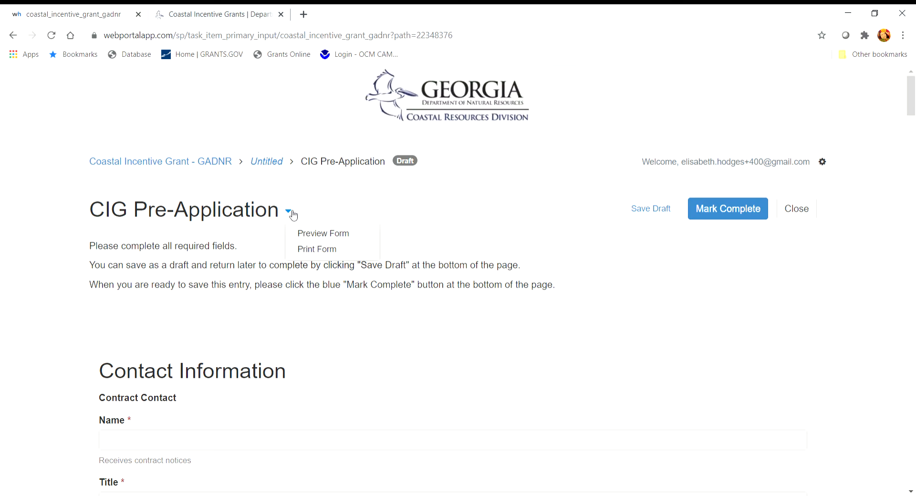
Step: Fill the Contract contact with saved autofill details and title 'trhj'
left_click(293, 213)
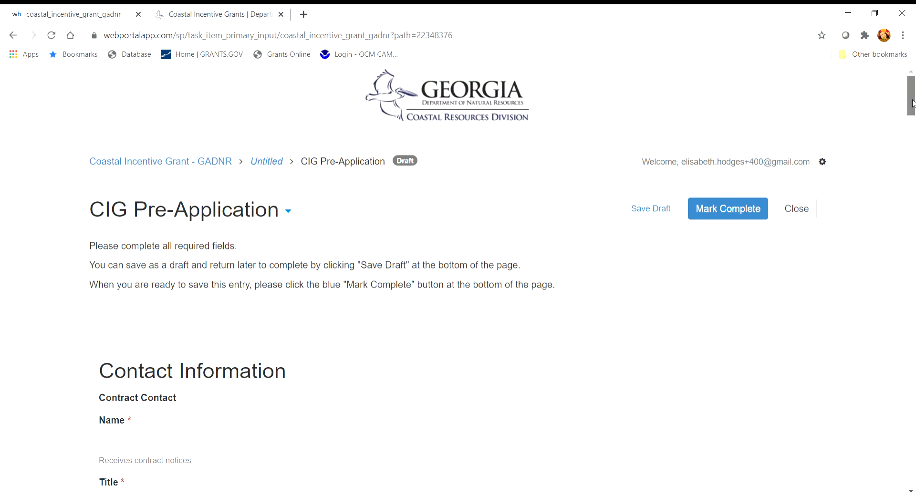
scroll(913, 102, "down", 5)
left_click(115, 173)
left_click(127, 230)
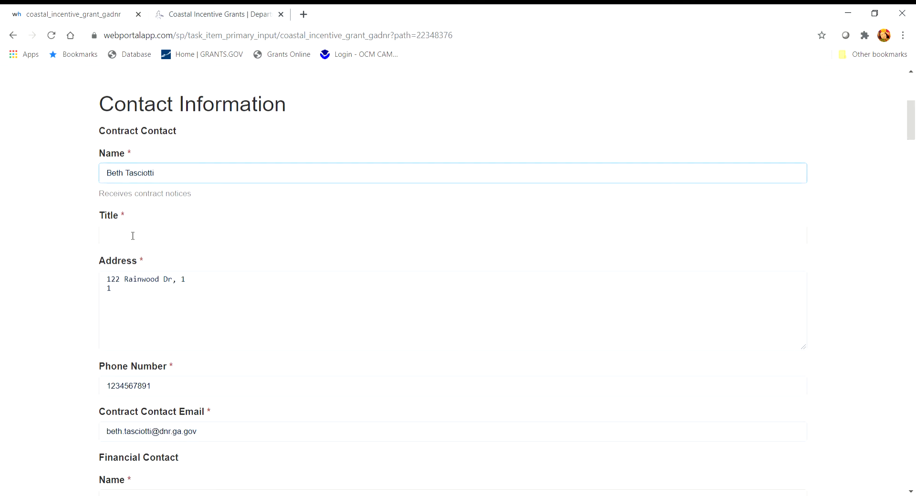
left_click(135, 234)
type("trhj")
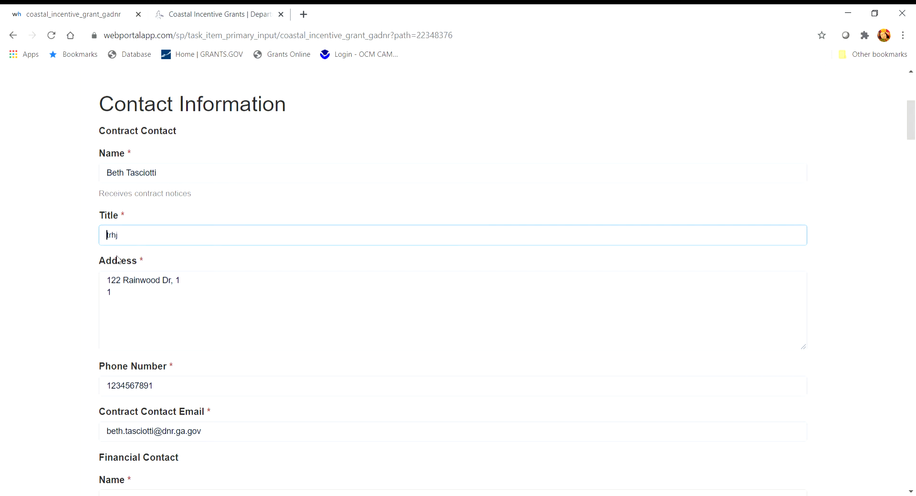
Step: Fill the Financial contact with saved autofill details and title 'tsrth'
scroll(337, 297, "down", 3)
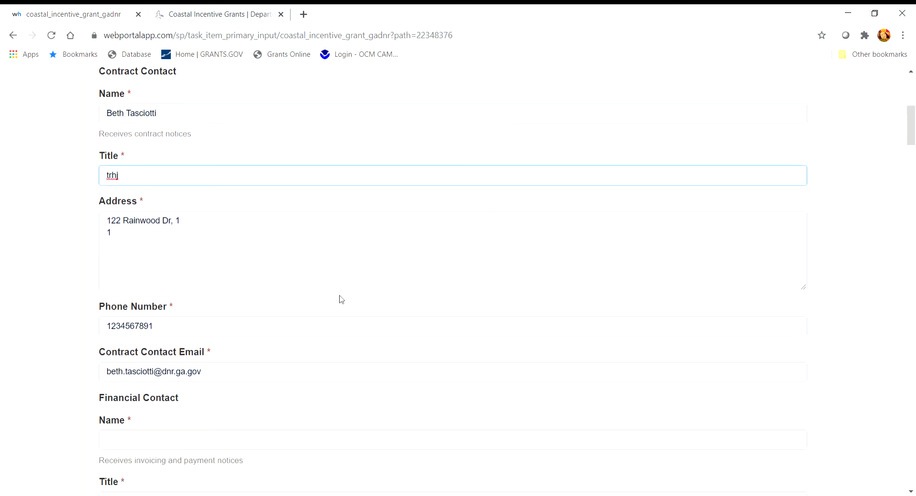
scroll(344, 301, "down", 2)
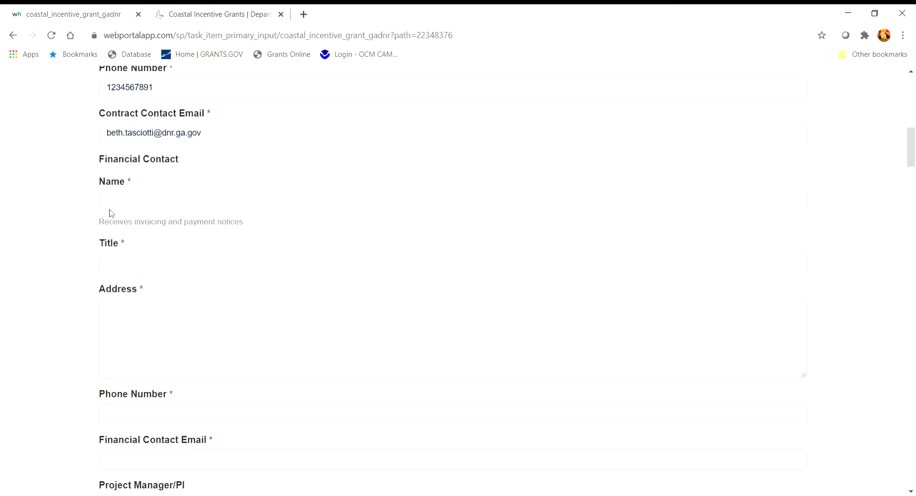
left_click(112, 208)
left_click(123, 241)
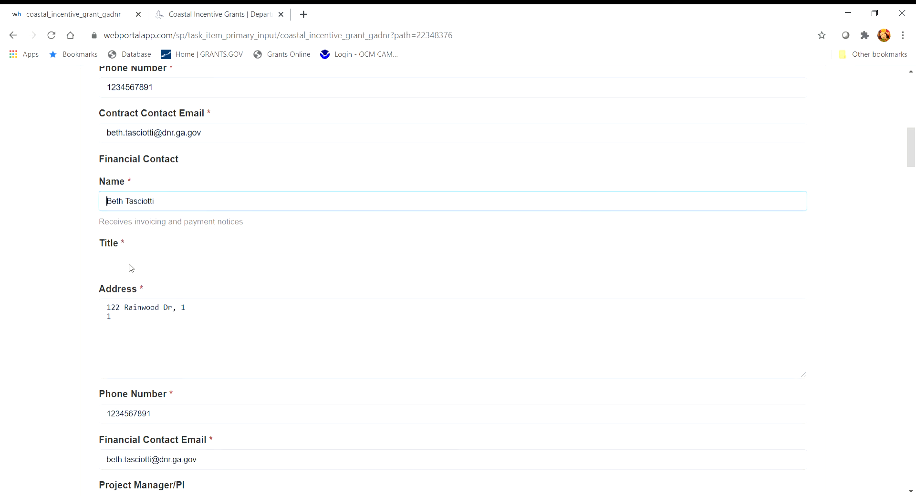
left_click(132, 267)
type("tsrth")
Step: Fill the Project Manager/PI contact with saved autofill details and title 'rth'
scroll(268, 309, "down", 6)
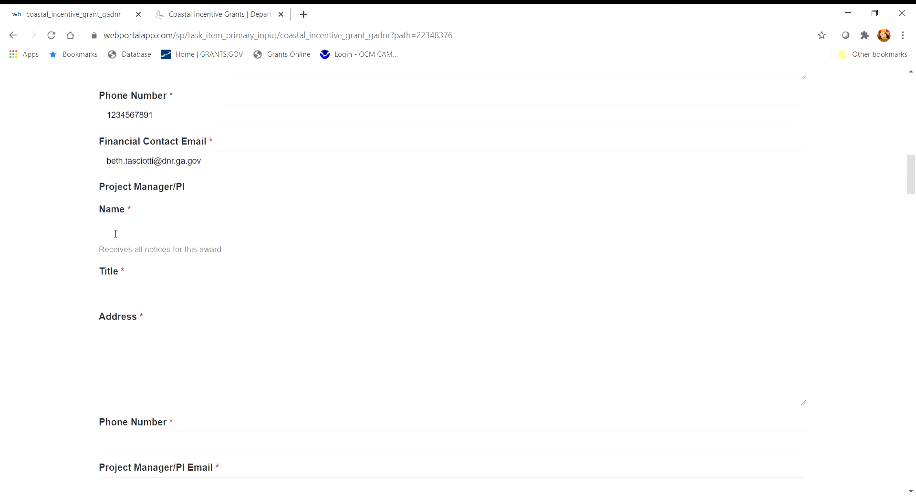
left_click(127, 301)
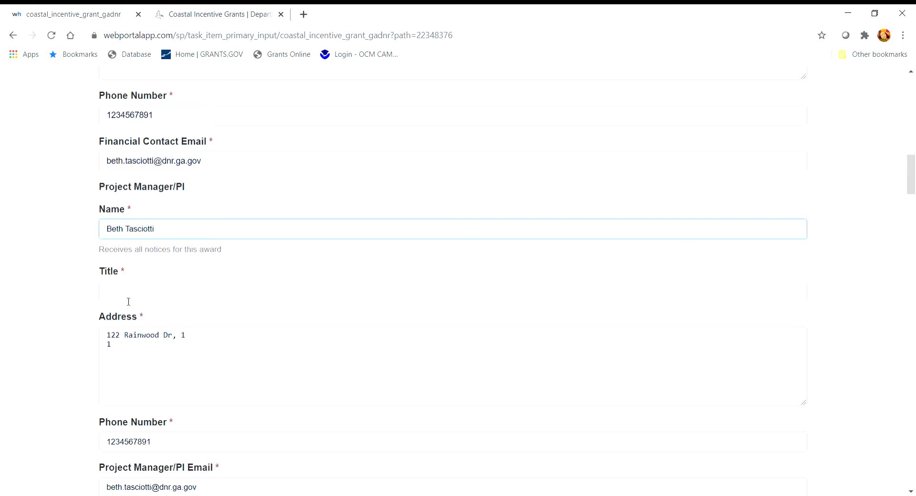
left_click(128, 298)
type("rth")
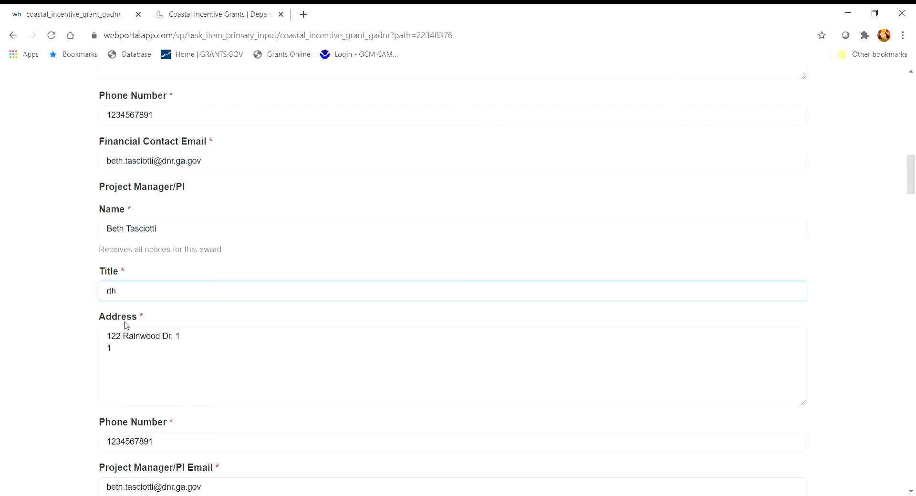
scroll(294, 334, "down", 1)
scroll(299, 336, "down", 2)
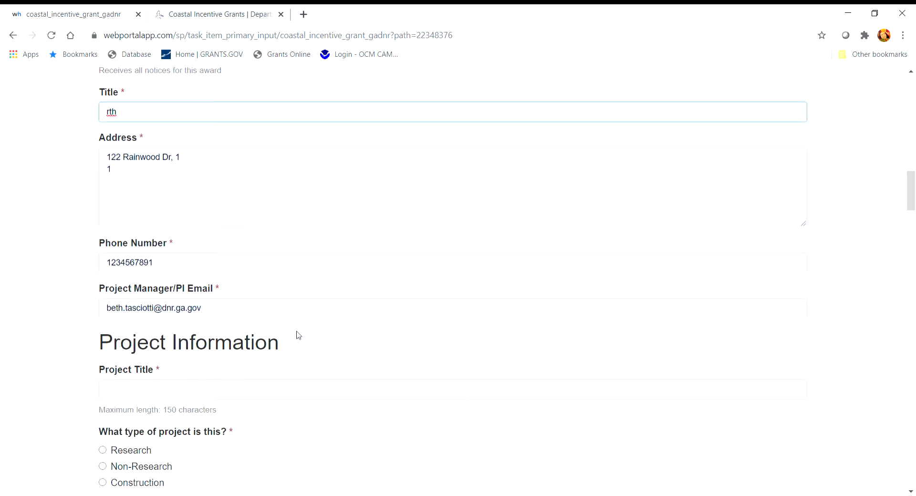
Step: Set title Fine Tooth Comb, Non-Research, theme Disaster Resiliency and Coastal Hazards; open instructions PDF
scroll(865, 299, "down", 3)
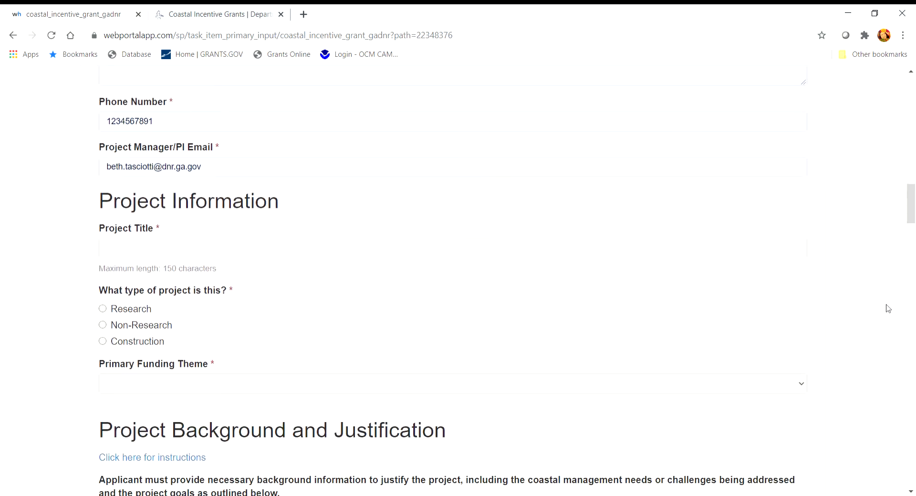
scroll(891, 311, "down", 1)
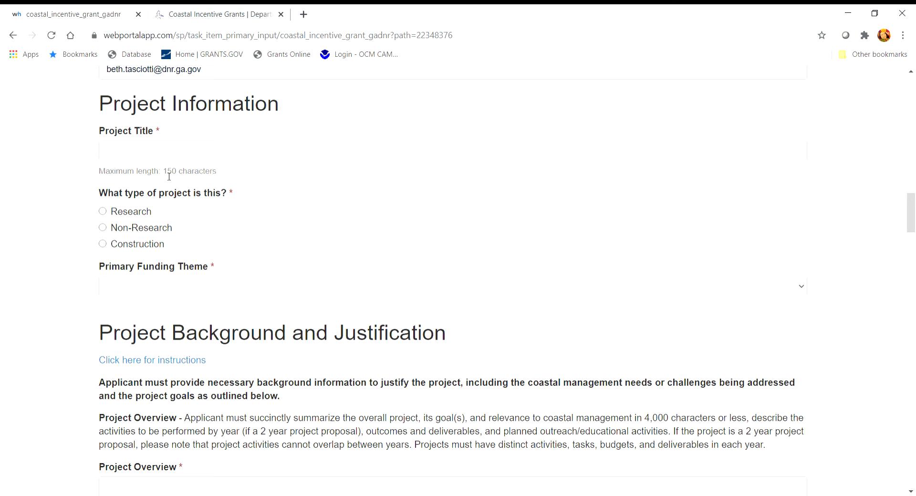
left_click(169, 156)
type("Bathymetry and Artificial Reefs")
left_click(148, 215)
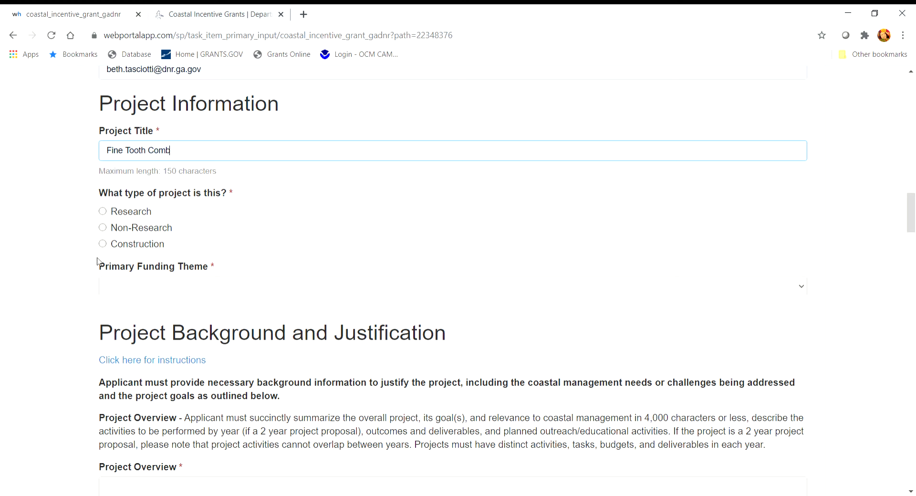
left_click(104, 228)
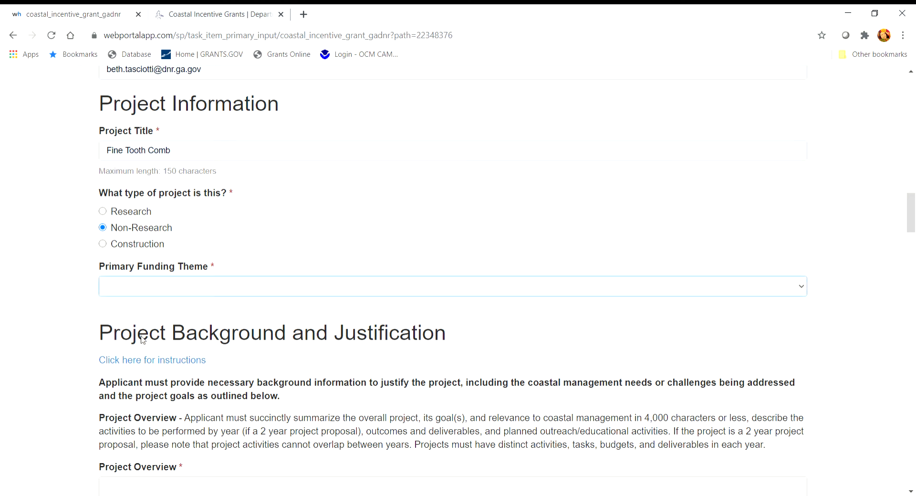
key("Down")
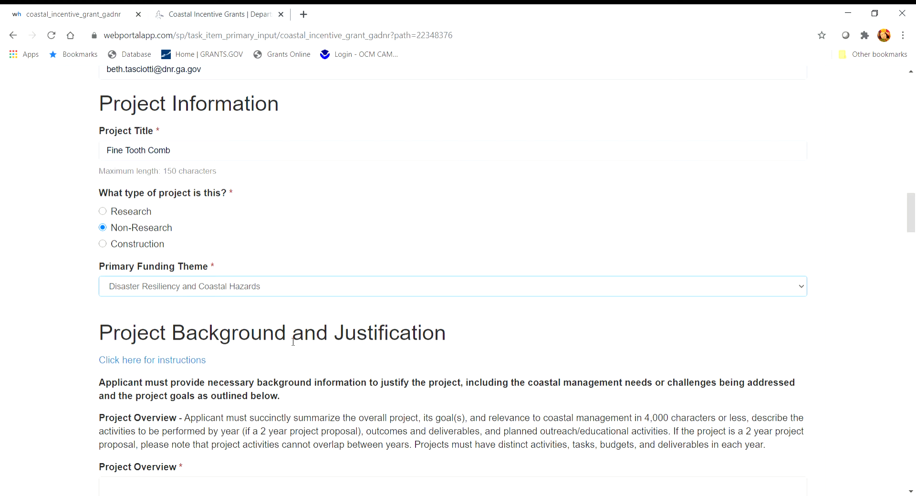
left_click(163, 361)
left_click(596, 258)
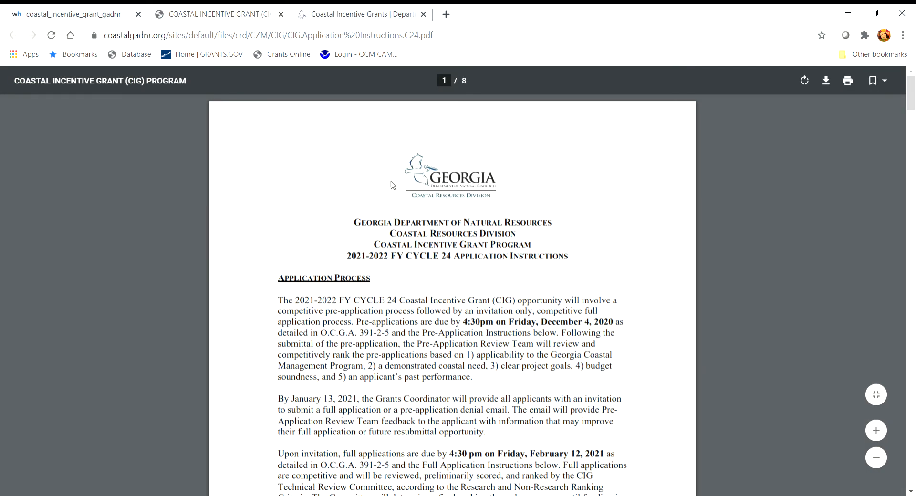
Step: Read the PDF's Background and Justification section, then return to the application form tab
scroll(542, 247, "down", 6)
scroll(541, 247, "down", 20)
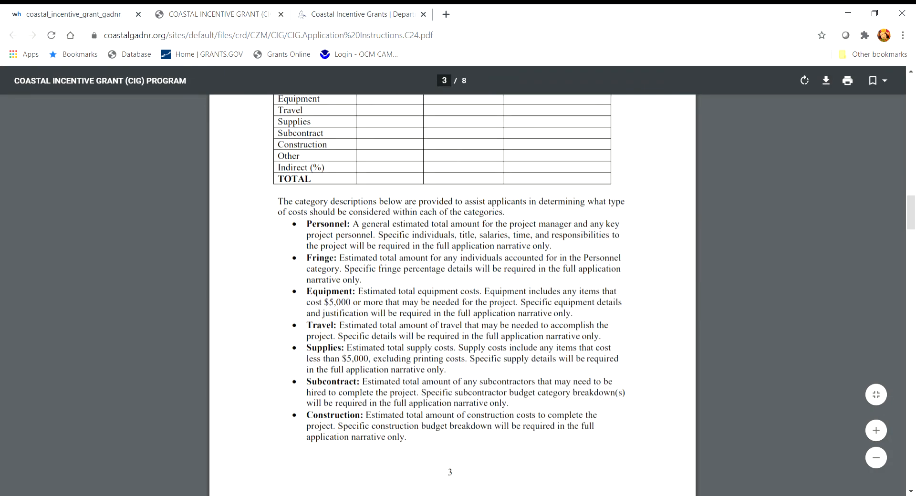
scroll(446, 260, "up", 10)
scroll(445, 260, "up", 2)
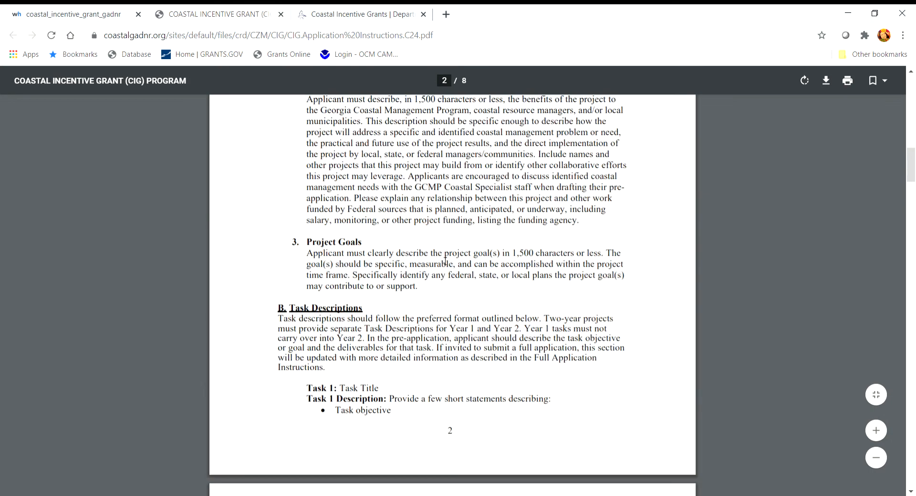
scroll(445, 261, "up", 5)
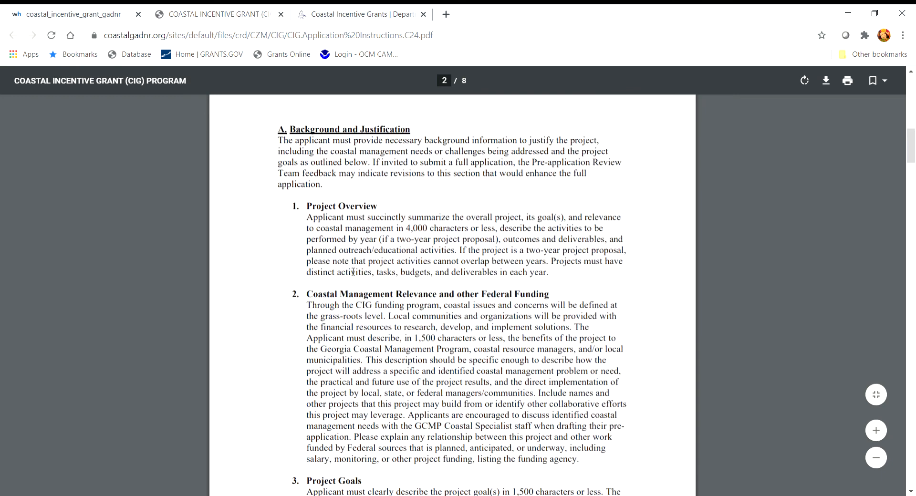
left_click(54, 15)
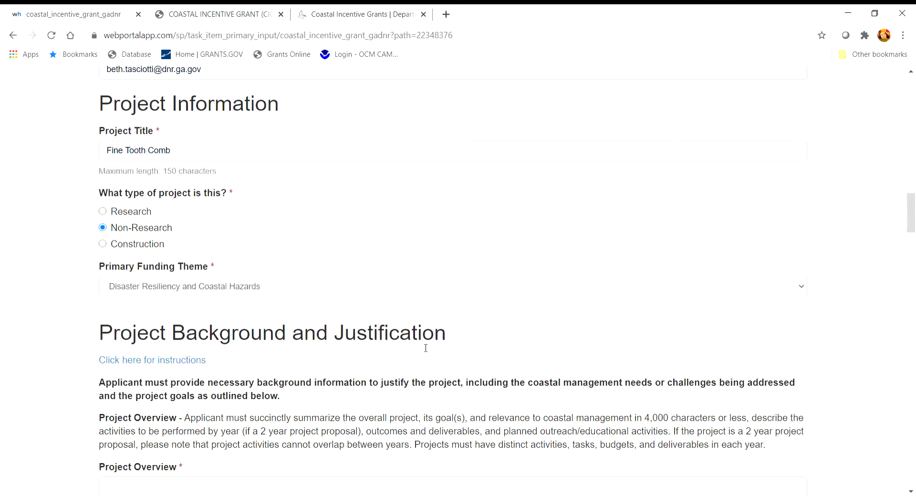
Step: Put each label into its own box: Project Overview, Coastal Management Relevance, Project Goals
scroll(426, 349, "down", 2)
scroll(353, 296, "down", 3)
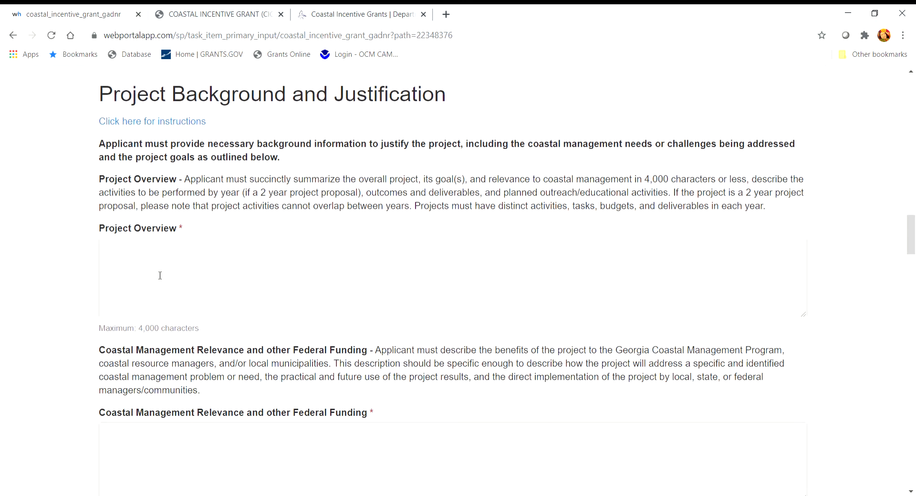
left_click_drag(99, 233, 171, 255)
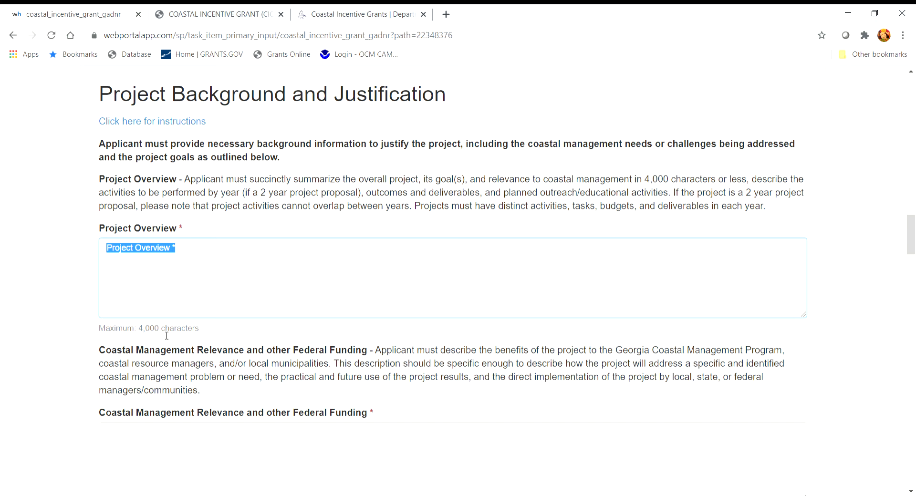
scroll(210, 340, "down", 3)
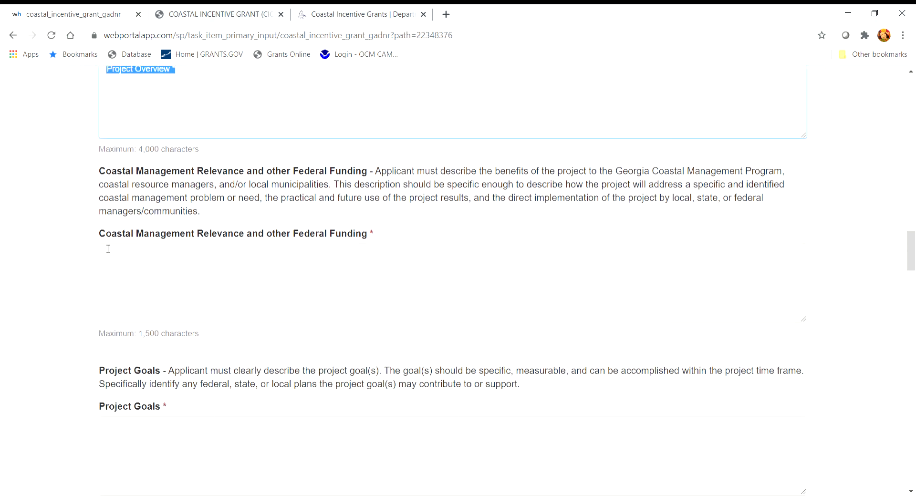
left_click_drag(100, 234, 366, 253)
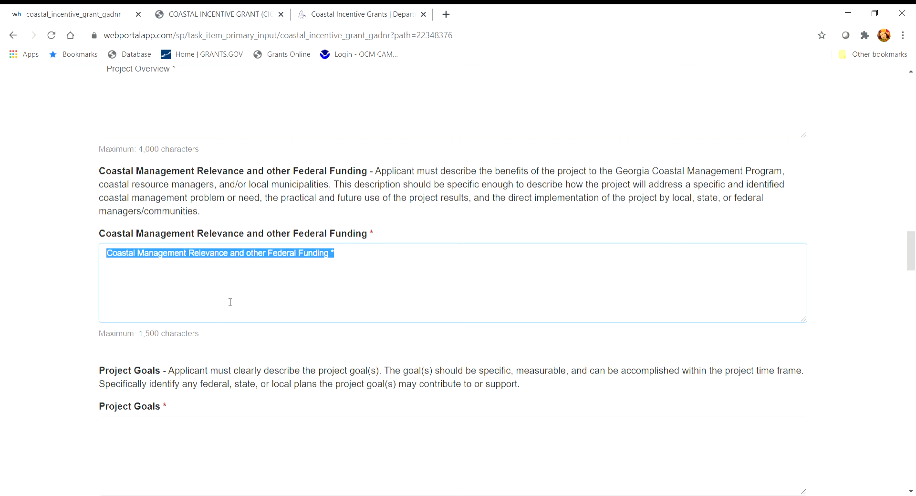
scroll(230, 302, "down", 2)
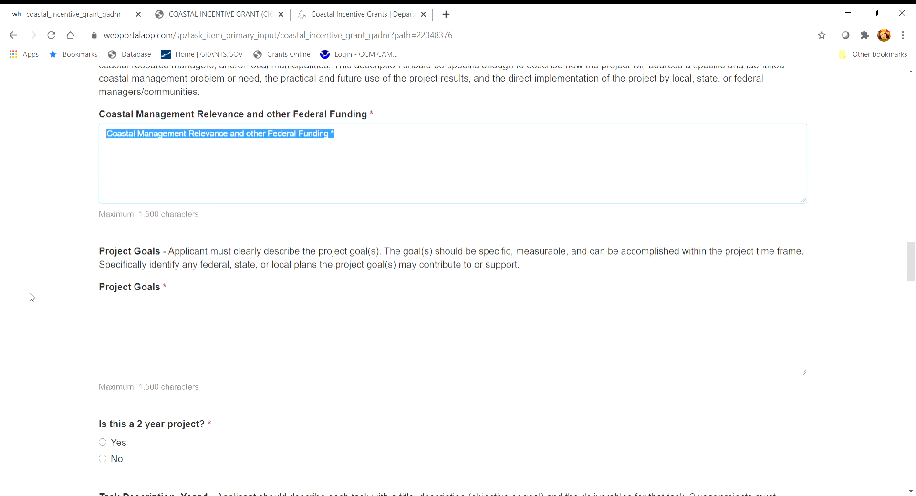
triple_click(179, 290)
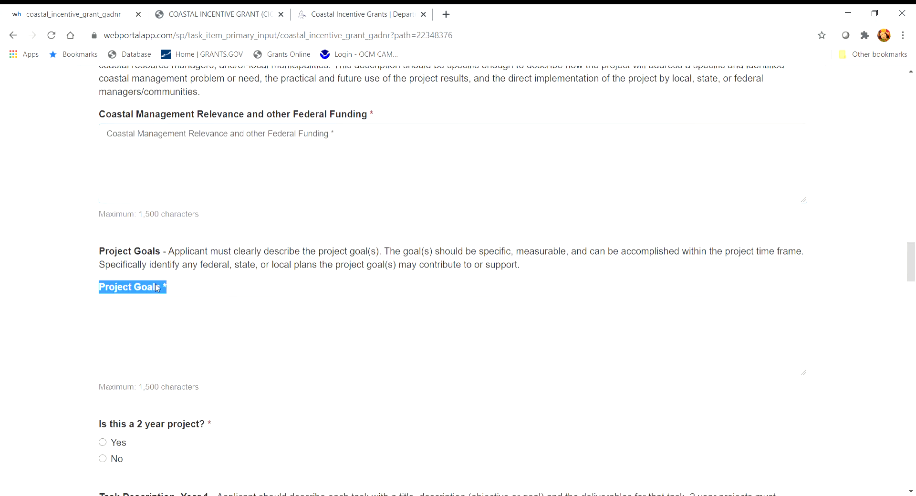
left_click(169, 328)
scroll(241, 324, "down", 4)
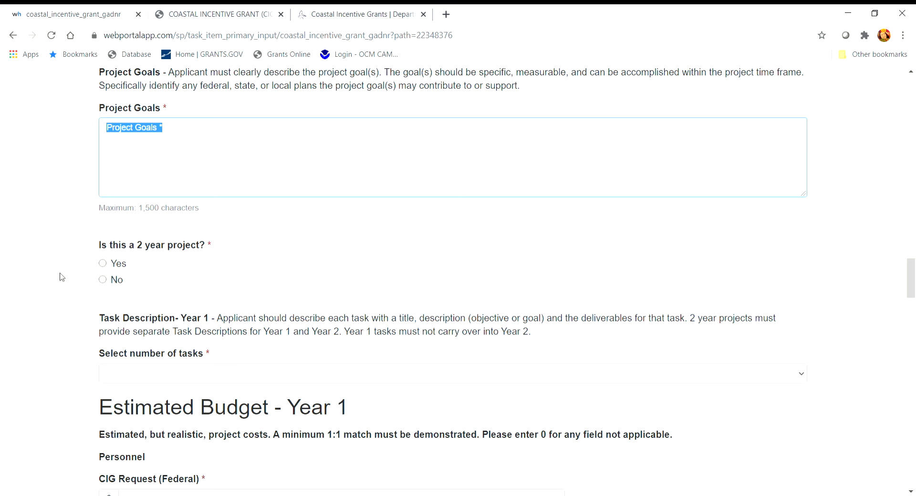
Step: Answer No to the 2-year project question and set Year 1 tasks to 1
left_click(102, 265)
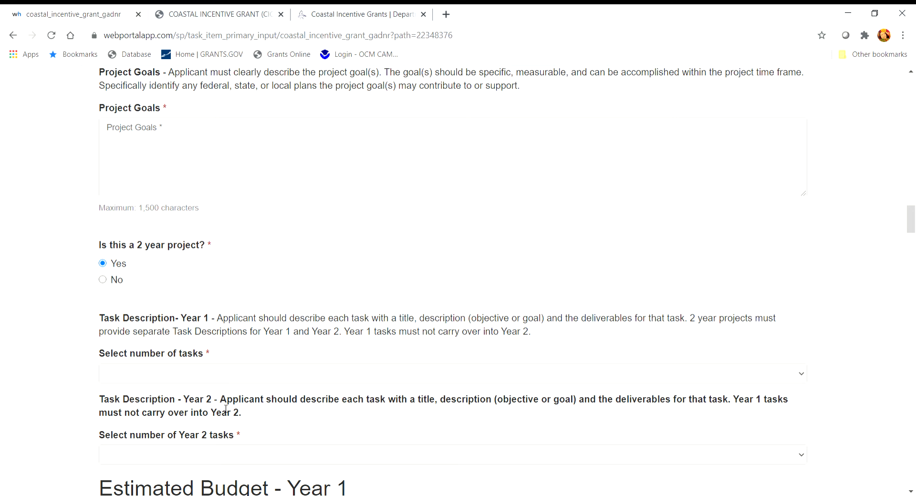
left_click(103, 281)
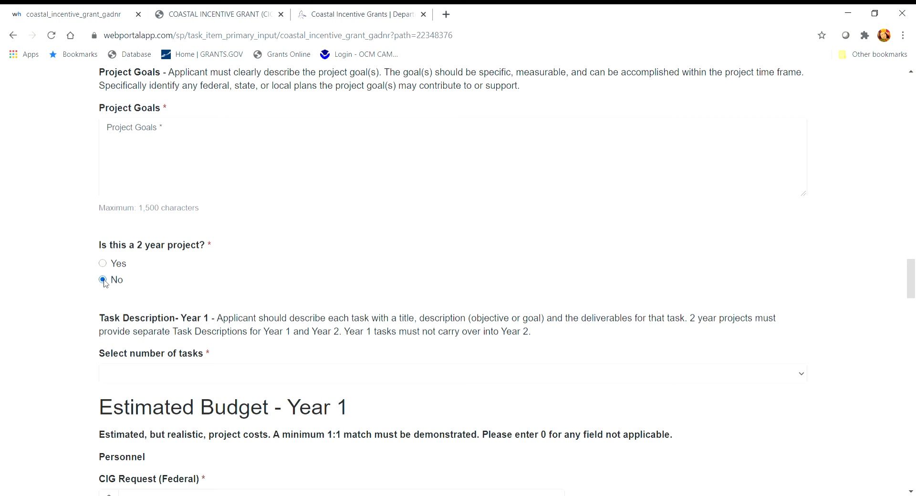
scroll(106, 284, "down", 3)
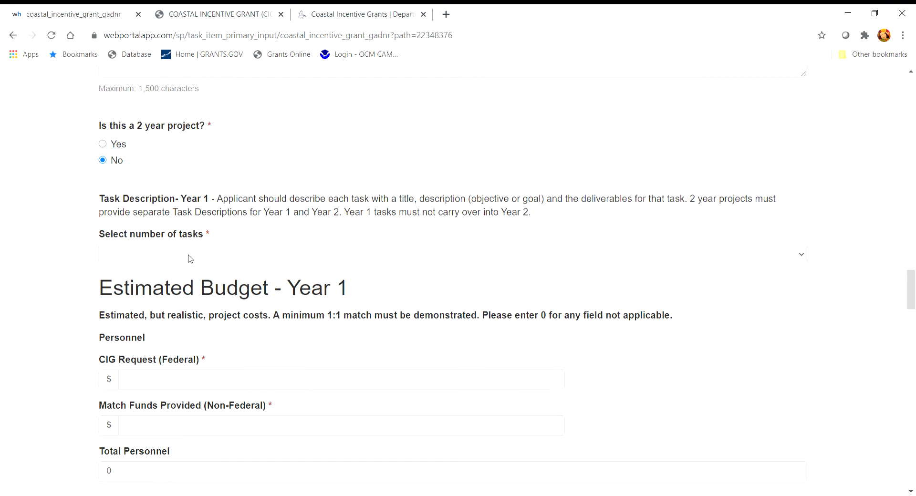
left_click(190, 261)
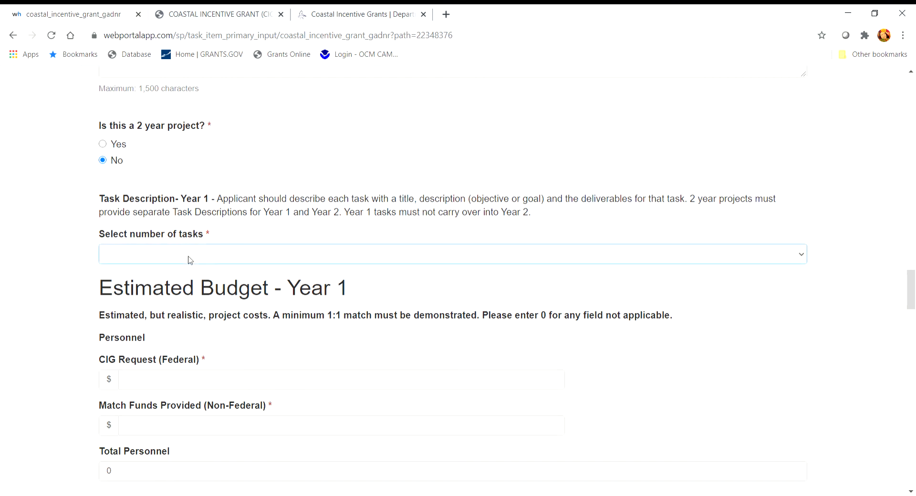
left_click(124, 282)
scroll(230, 291, "down", 3)
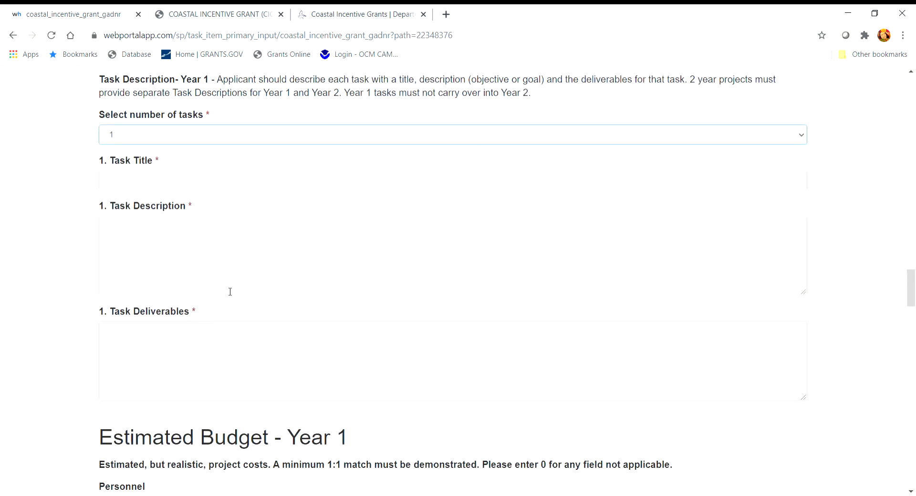
Step: Fill Task 1 Title, Description and Deliverables with their own label text as placeholders
left_click_drag(100, 161, 139, 184)
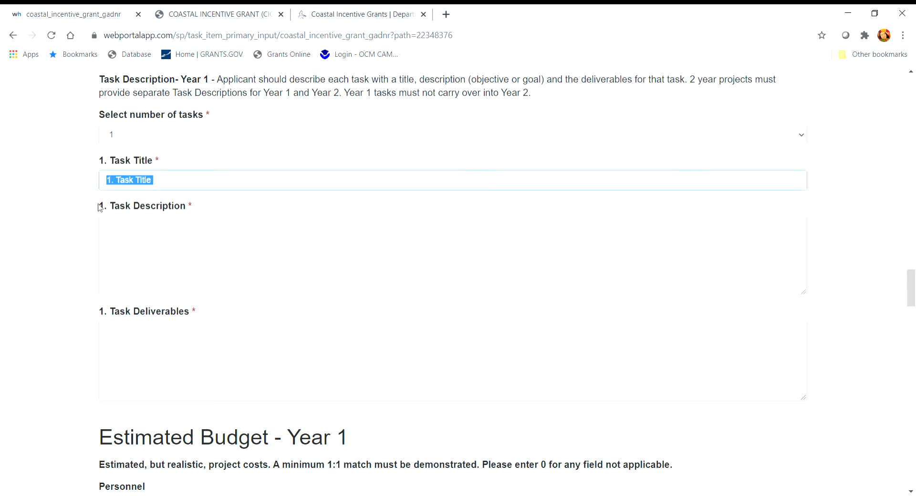
left_click_drag(100, 206, 214, 206)
left_click_drag(155, 206, 159, 248)
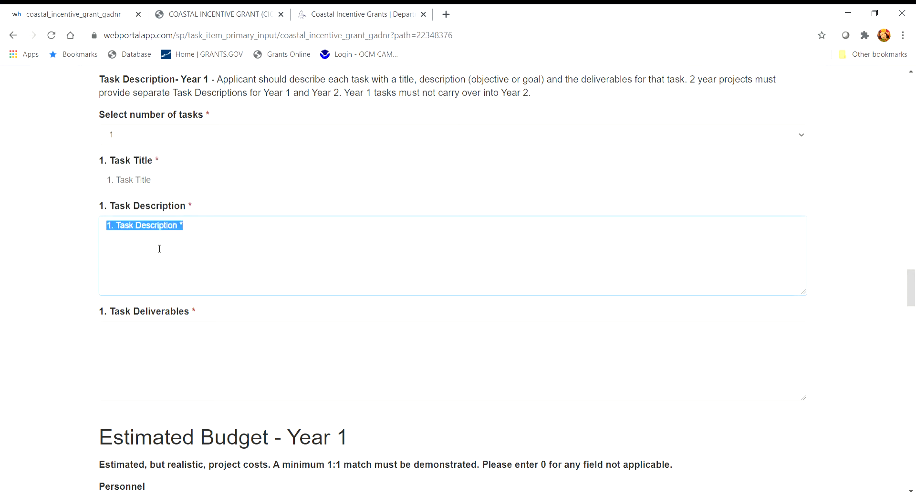
scroll(247, 268, "down", 1)
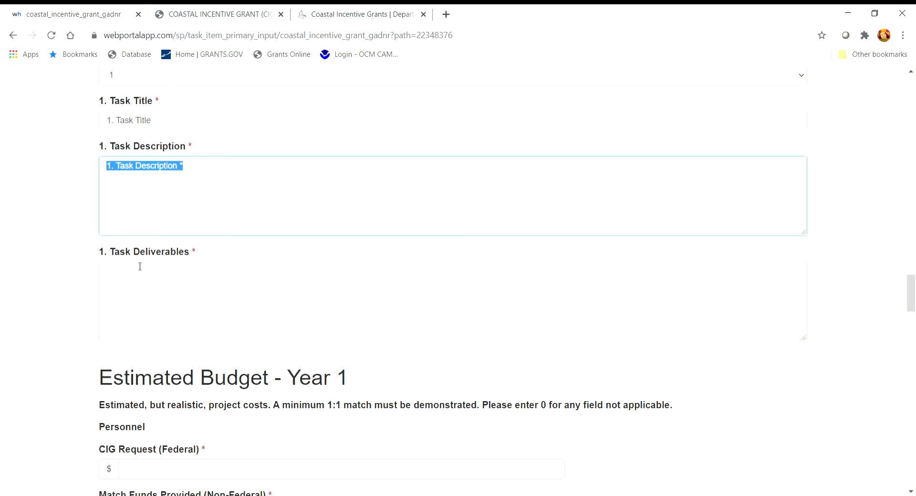
triple_click(168, 260)
left_click_drag(156, 255, 160, 281)
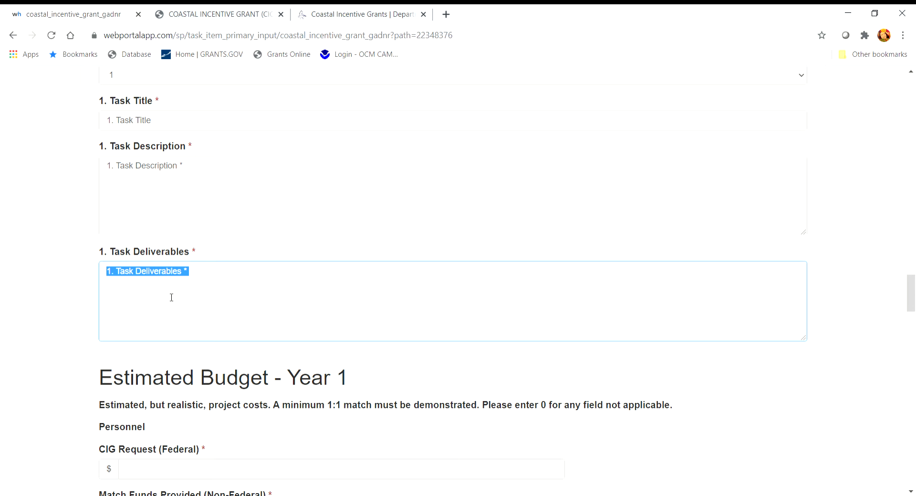
scroll(171, 300, "down", 2)
scroll(719, 347, "down", 3)
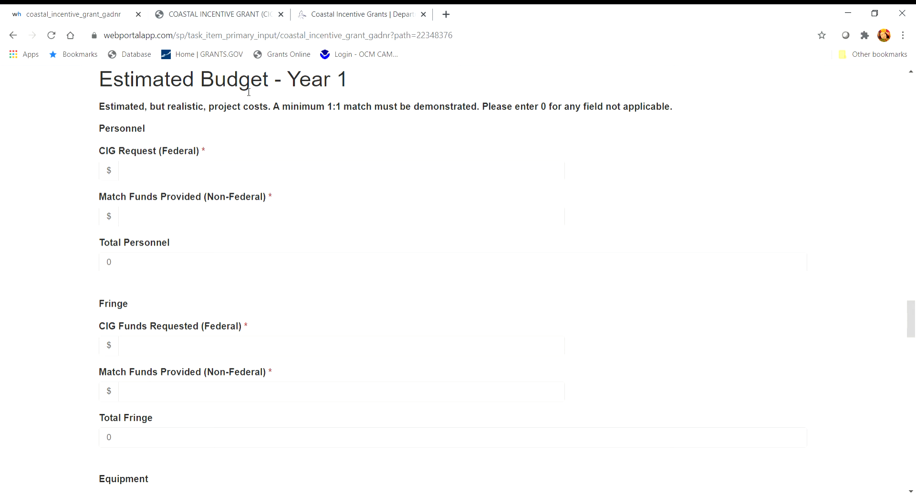
left_click(188, 14)
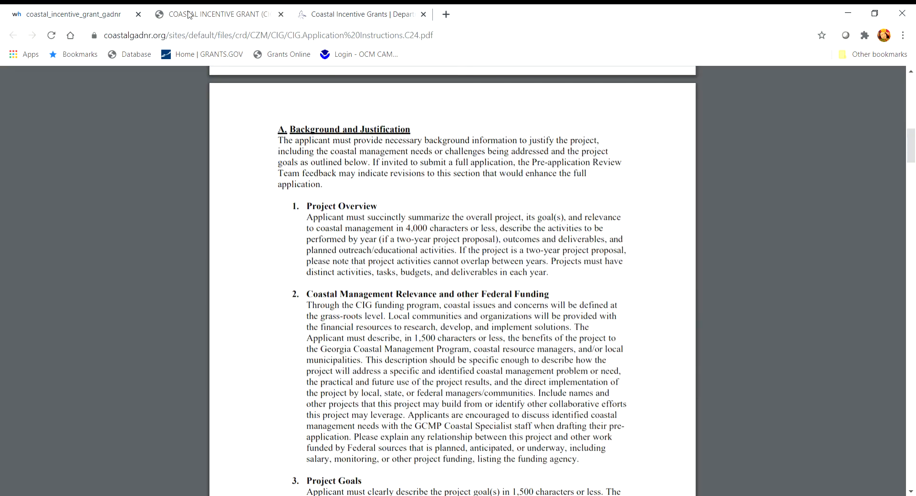
scroll(459, 325, "down", 15)
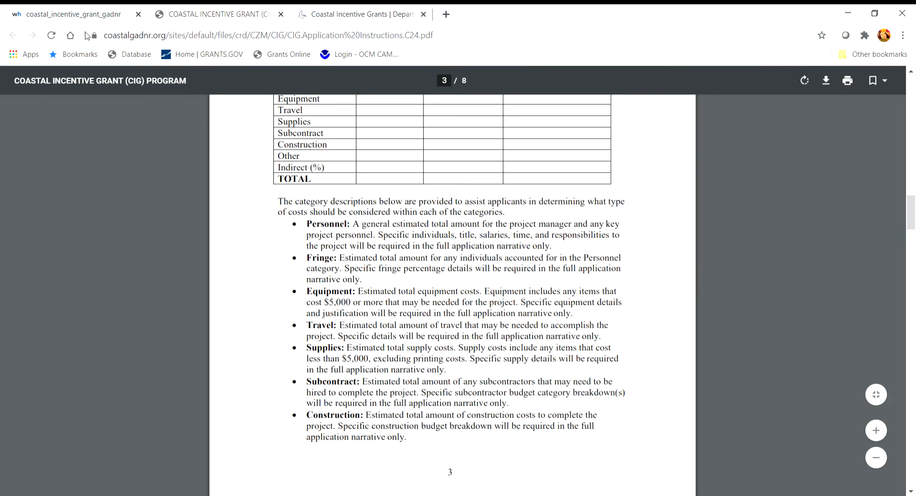
left_click(70, 16)
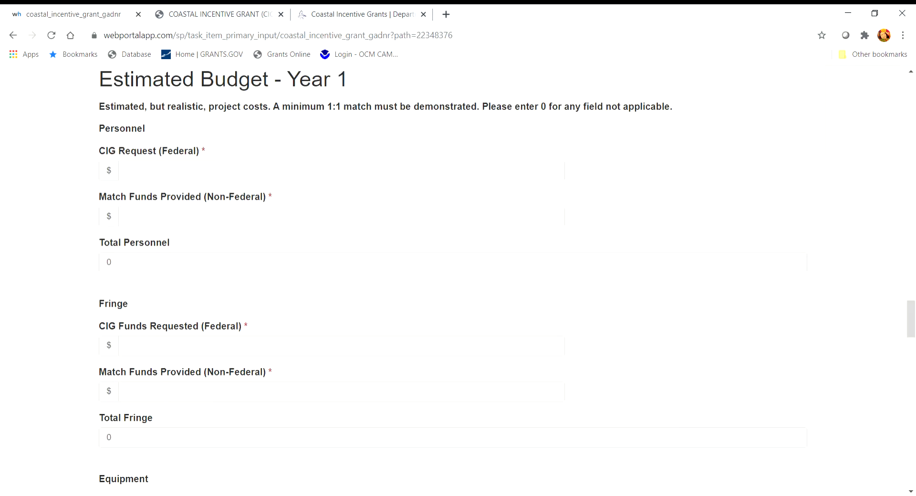
Step: Enter 1 federal and 2 match for Personnel through Supplies, correcting Personnel match from 221 to 2
left_click(145, 179)
type("1")
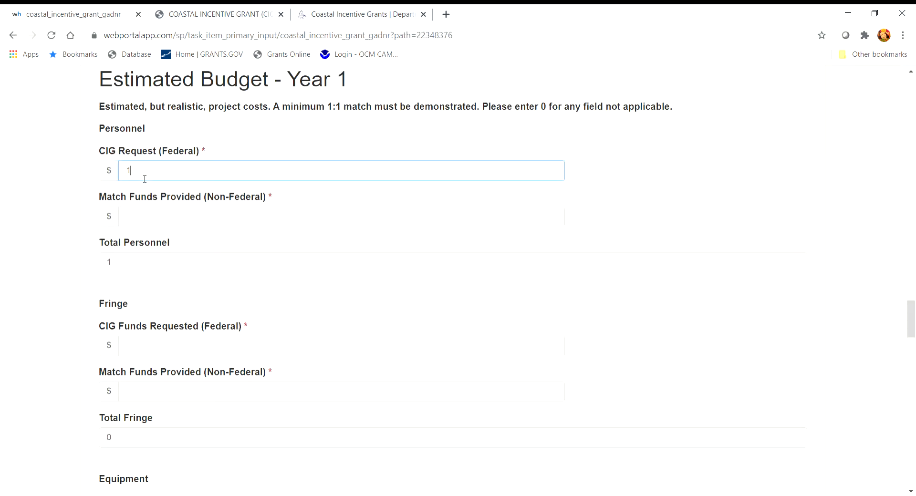
key("Tab")
type("221")
key("Tab")
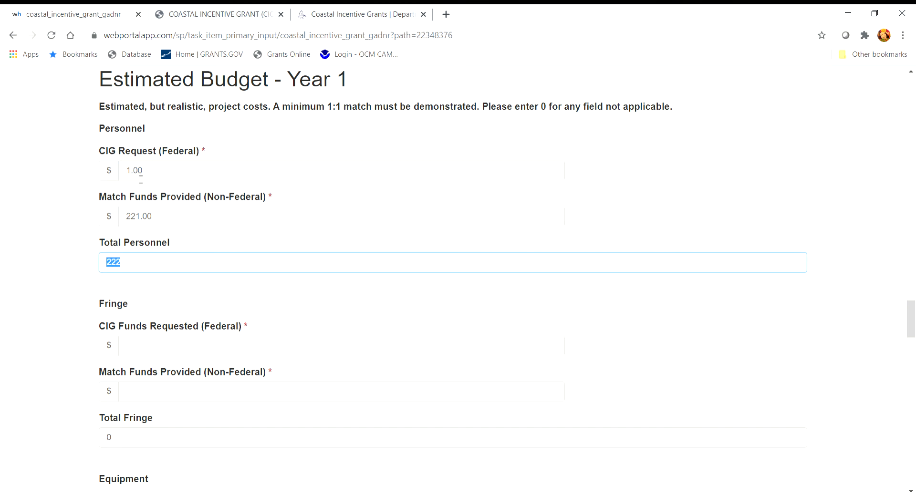
left_click_drag(167, 222, 118, 220)
type("2")
key("Tab")
key("Tab")
type("1")
key("Tab")
type("2")
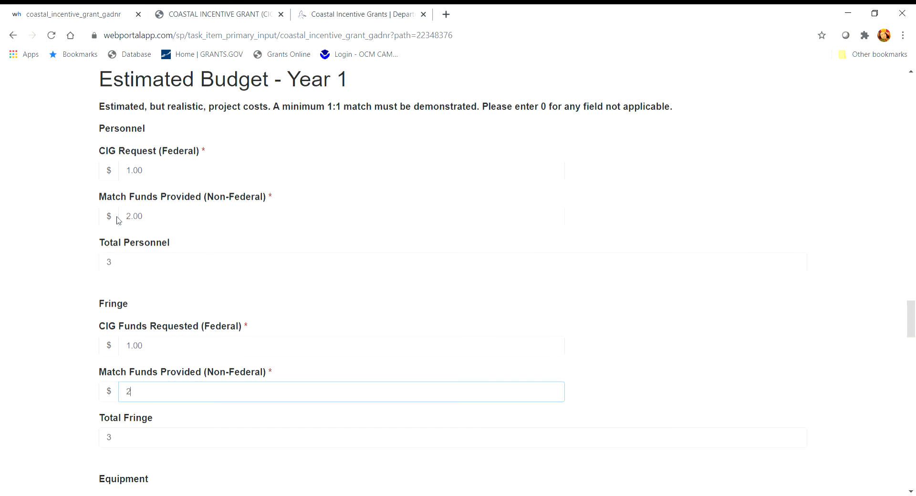
key("Tab")
key("Tab")
type("1")
key("Tab")
type("2")
key("Tab")
key("Tab")
type("1")
key("Tab")
type("2")
key("Tab")
key("Tab")
type("1")
key("Tab")
type("2")
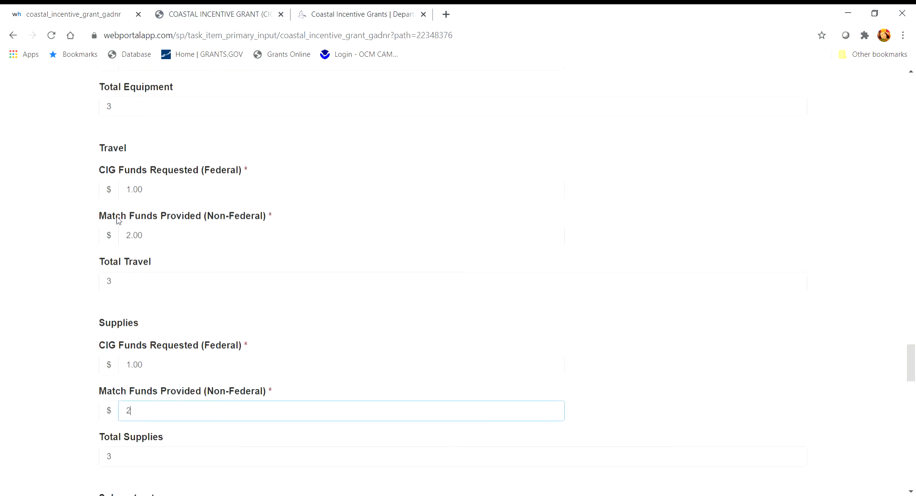
Step: Enter 1 federal and 2 match for Subcontract, Construction, Other and Indirect, totalling 27
key("Tab")
key("Tab")
type("1")
key("Tab")
type("2")
key("Tab")
key("Tab")
type("1")
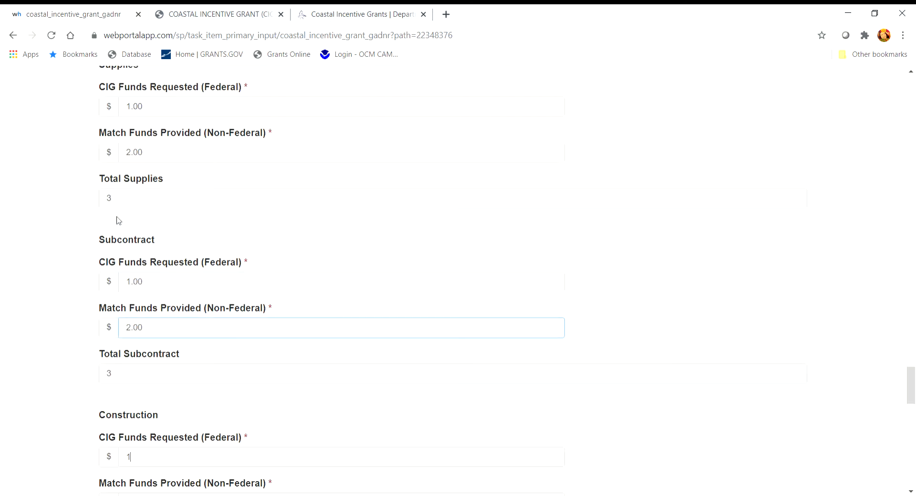
key("Tab")
type("2")
key("Tab")
key("Tab")
type("1")
key("Tab")
type("2")
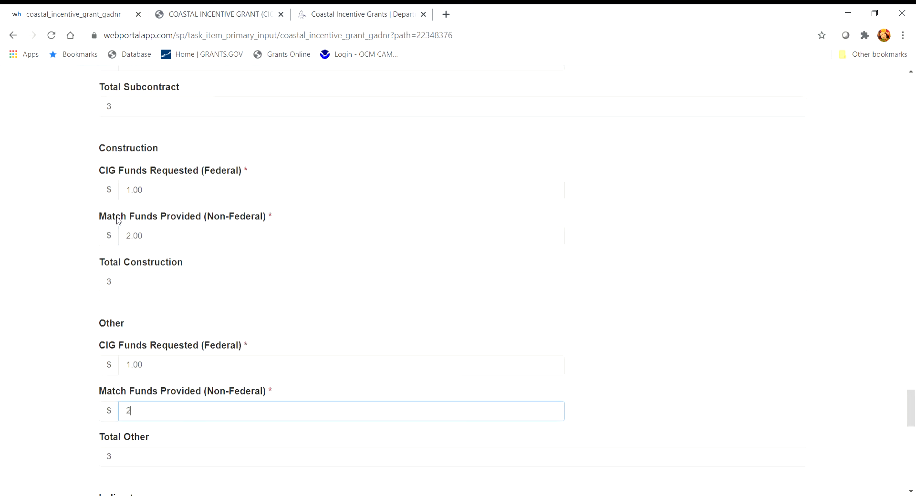
scroll(117, 219, "down", 5)
key("Tab")
key("Tab")
type("1")
key("Tab")
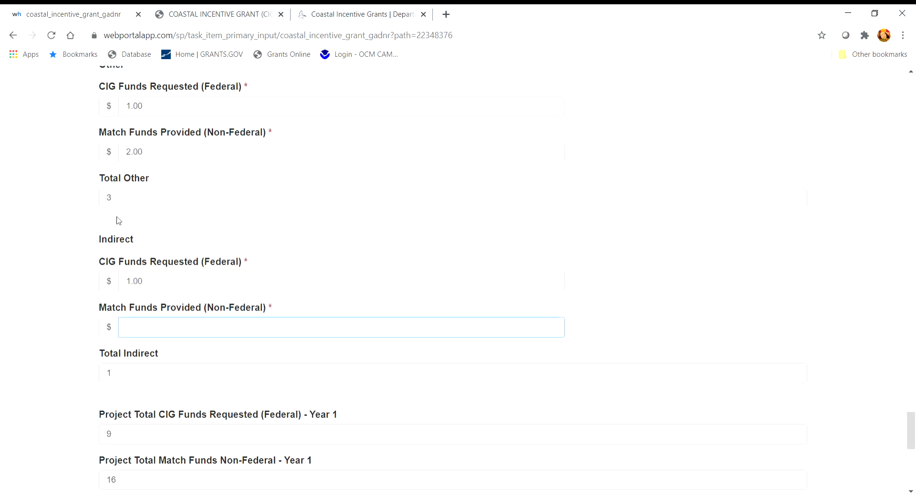
type("2")
key("Tab")
scroll(352, 256, "down", 1)
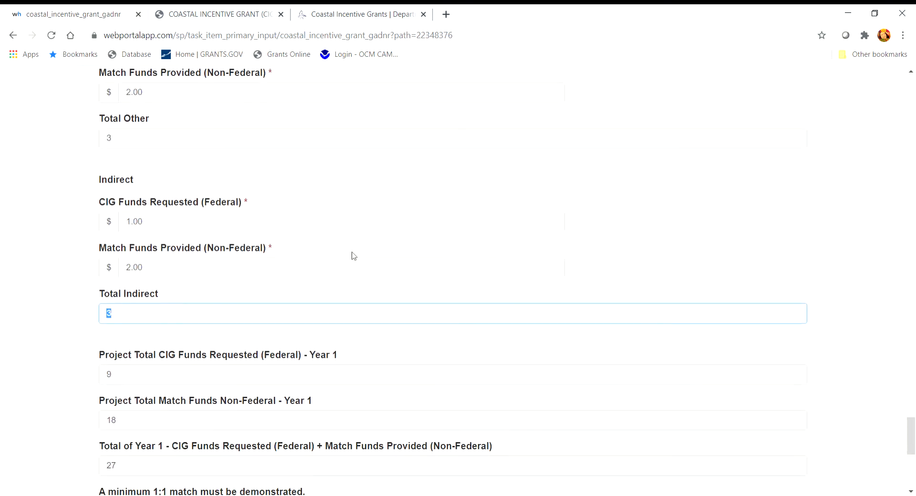
scroll(333, 354, "down", 2)
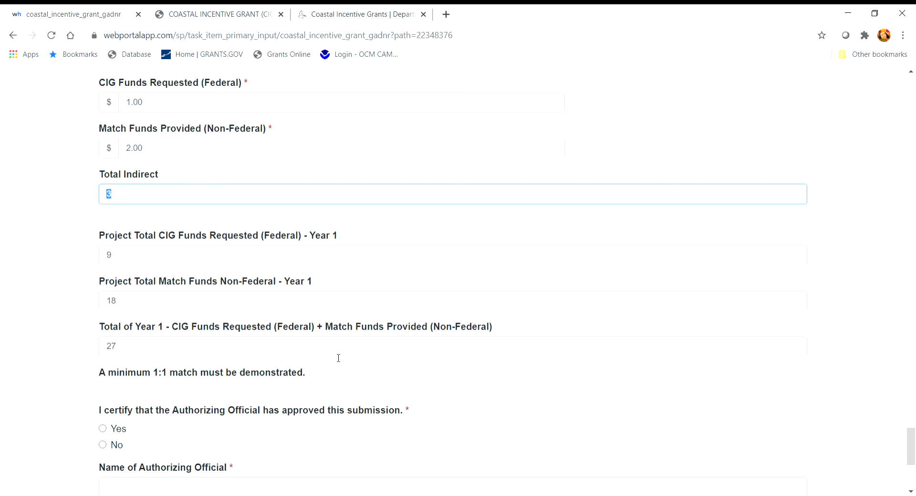
Step: Certify Authorizing Official approval as Yes, with name, e-mail and title 'Grants Coordinator', then save the draft
scroll(338, 358, "down", 3)
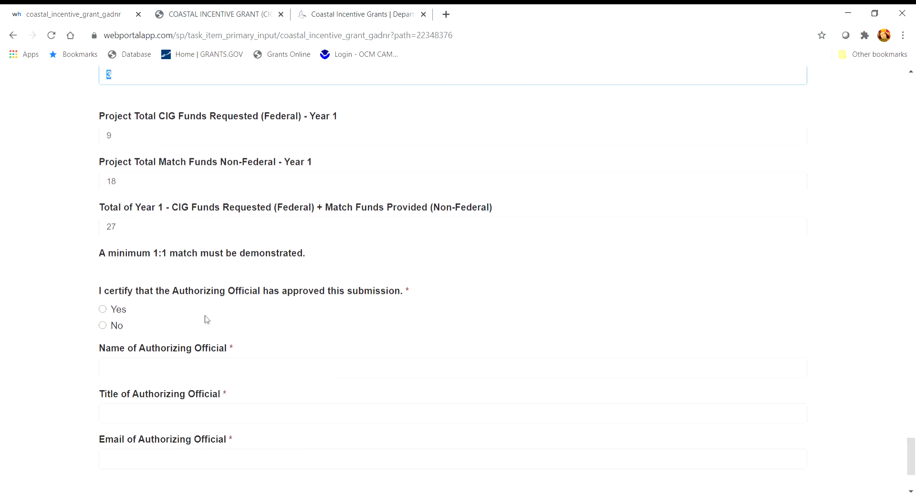
left_click(103, 309)
left_click(126, 368)
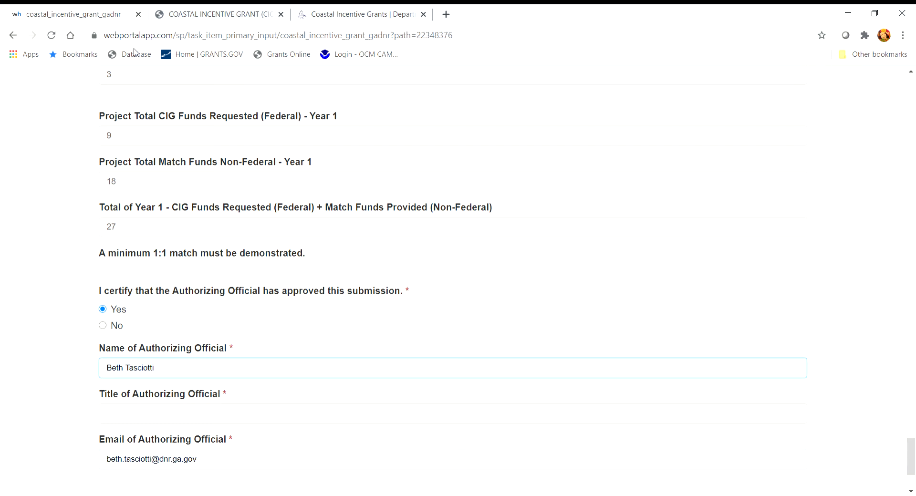
left_click(141, 414)
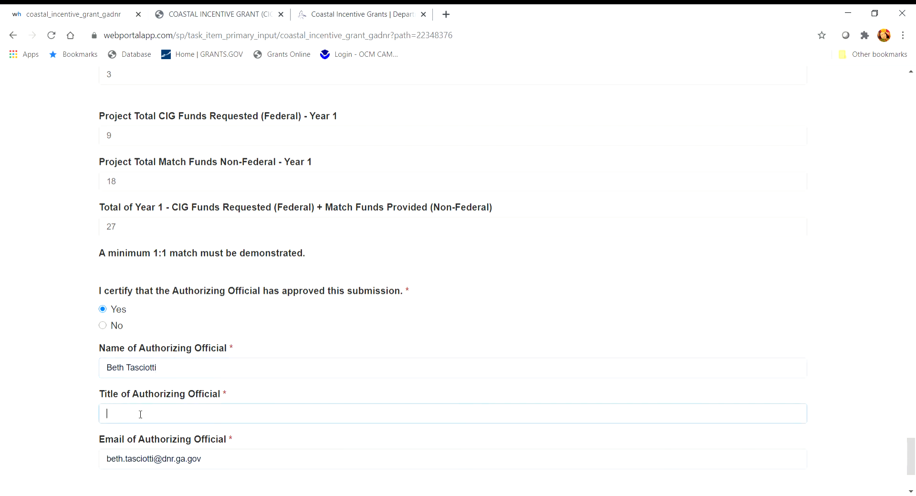
type("Grants Coordinator")
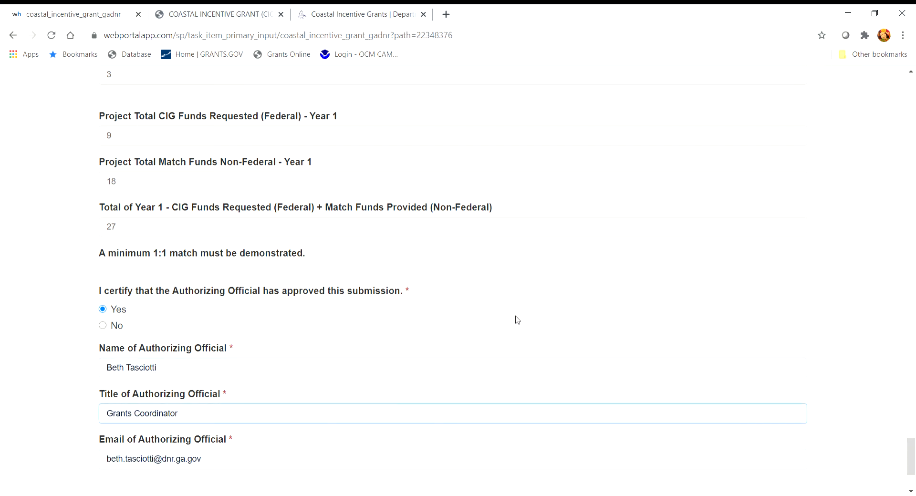
scroll(516, 316, "down", 3)
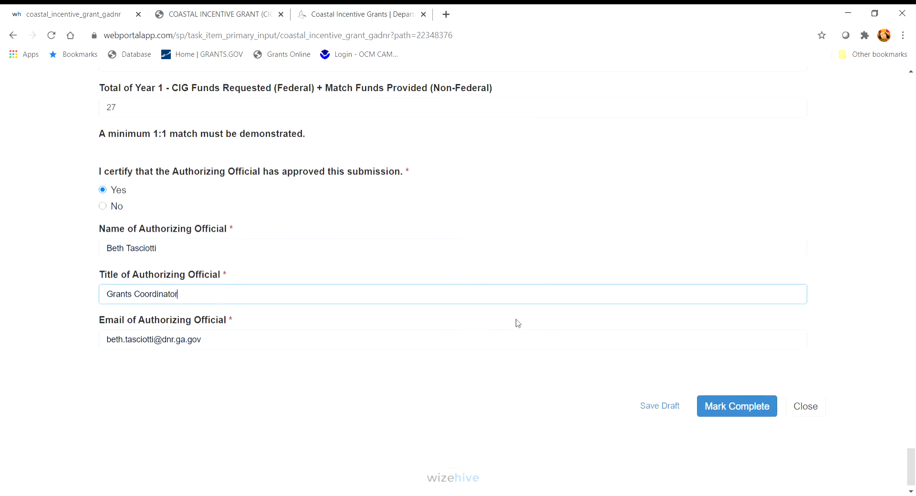
left_click(660, 409)
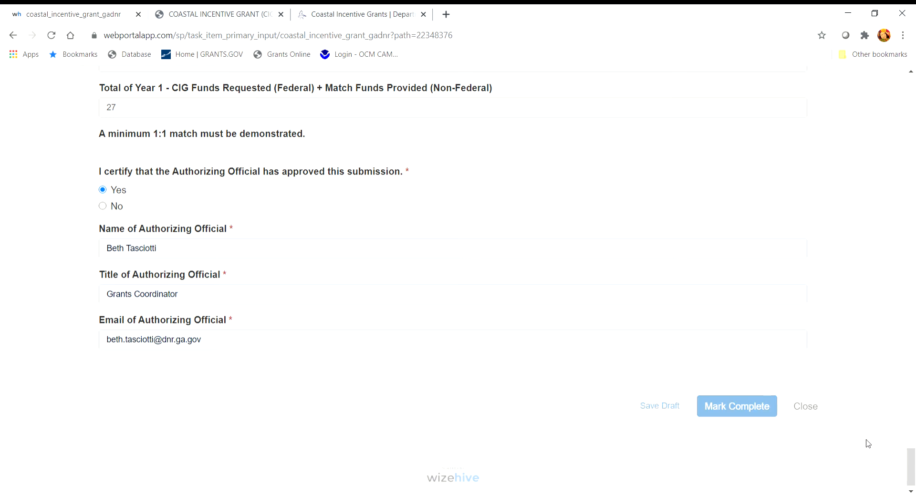
Step: Close the saved draft to return to the Fine Tooth Comb workflow, then reopen CIG Pre-Application
left_click(802, 408)
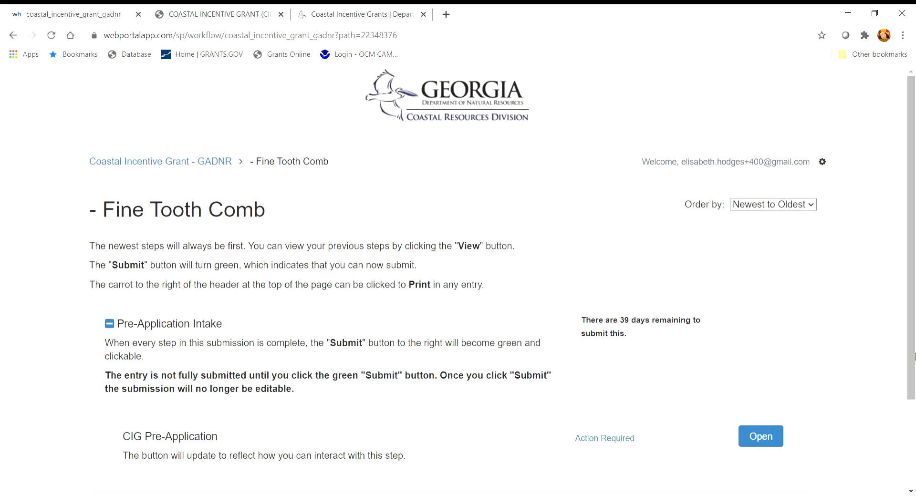
left_click_drag(914, 342, 914, 370)
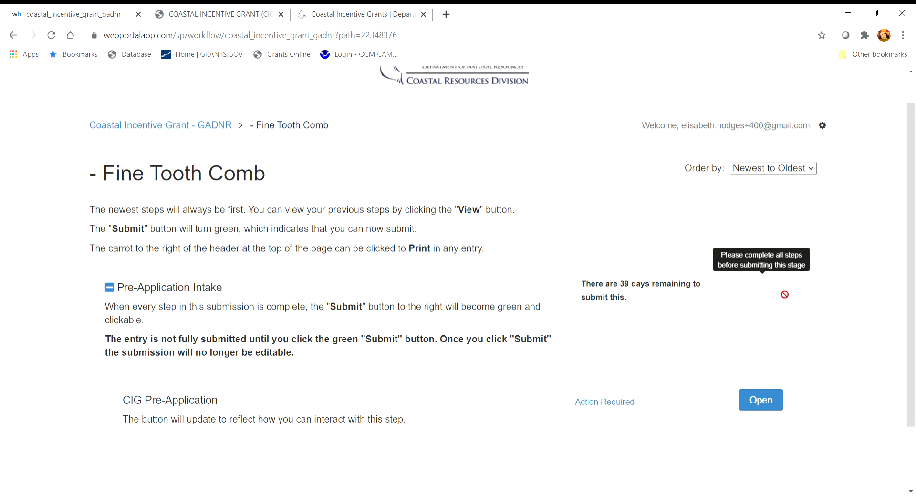
left_click(770, 405)
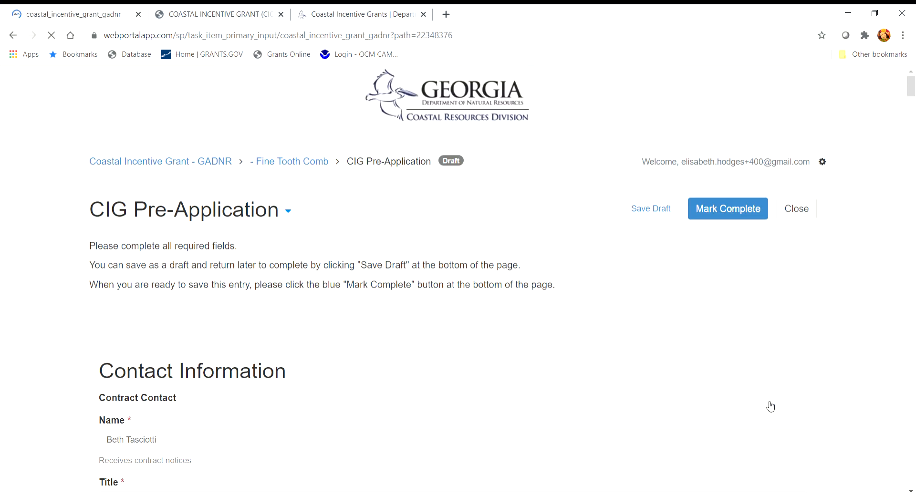
Step: Scroll through the reopened form to confirm the 27 budget total and authorizing official details persist
scroll(516, 397, "down", 7)
scroll(515, 395, "down", 20)
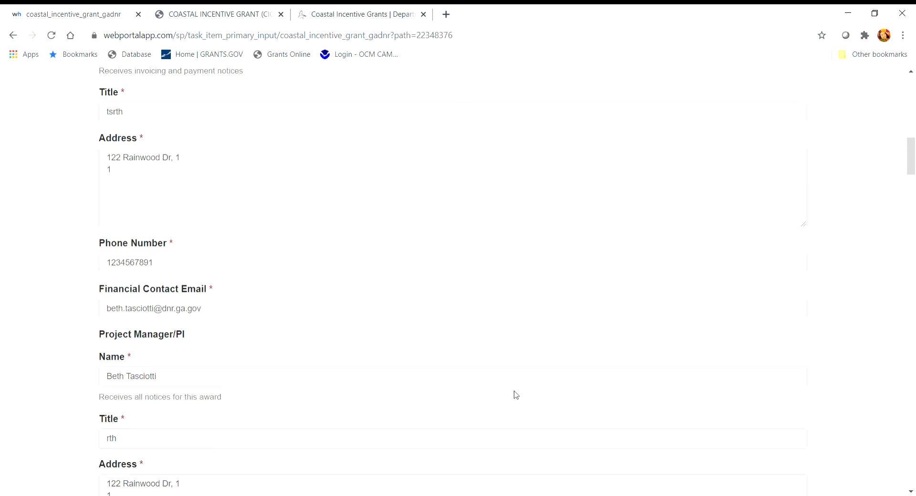
scroll(517, 385, "down", 11)
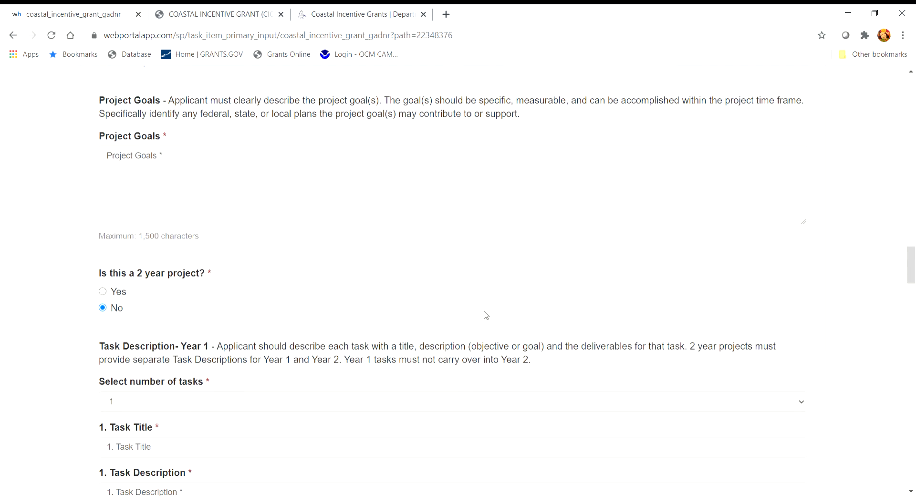
scroll(485, 315, "down", 5)
scroll(499, 325, "down", 20)
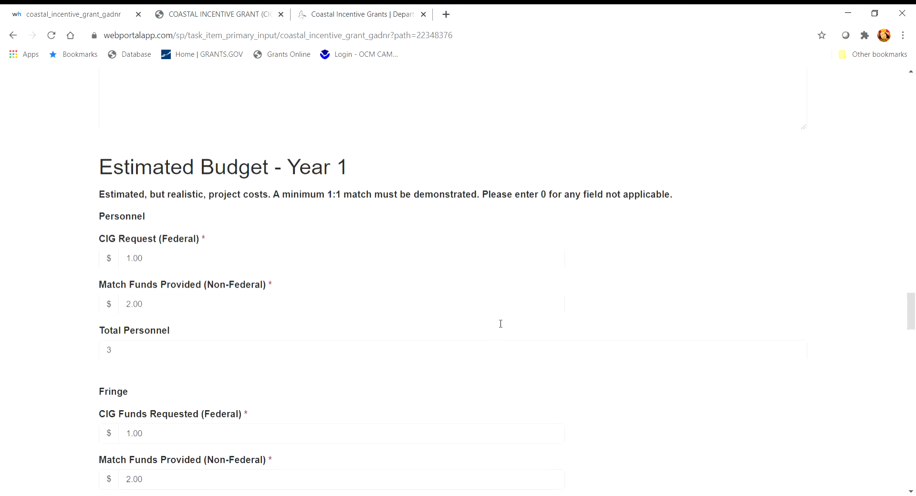
scroll(498, 323, "down", 6)
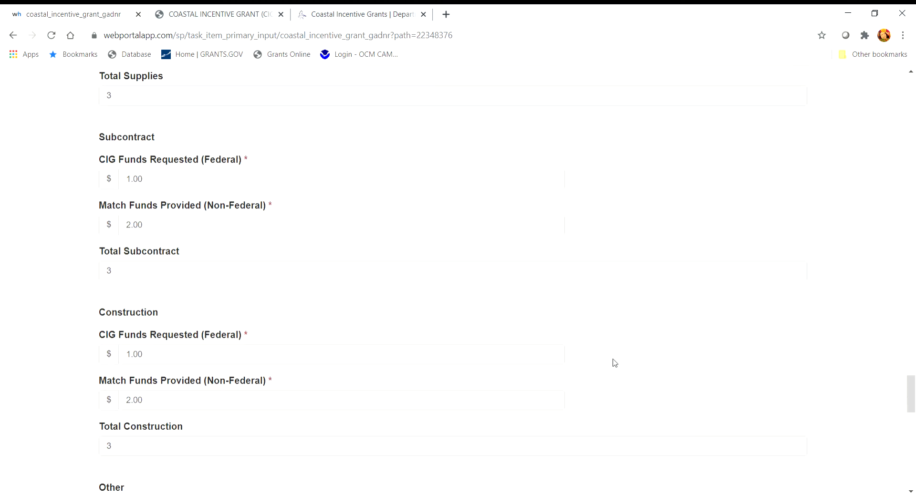
left_click_drag(911, 392, 914, 465)
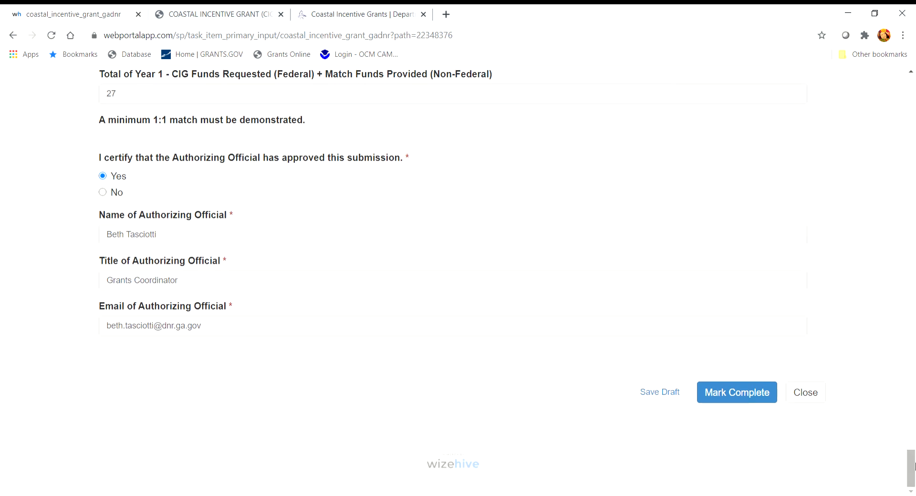
Step: Mark the CIG Pre-Application complete so the Pre-Application Intake shows the Submit button
left_click(736, 398)
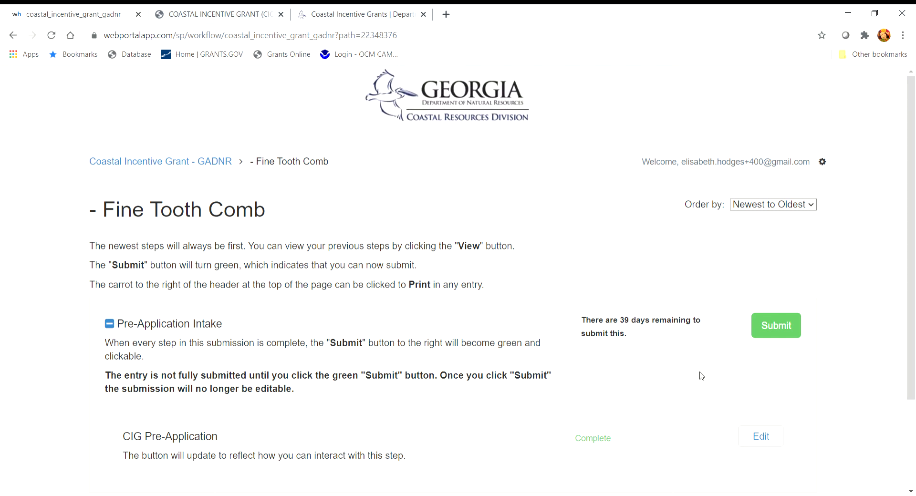
scroll(702, 376, "down", 1)
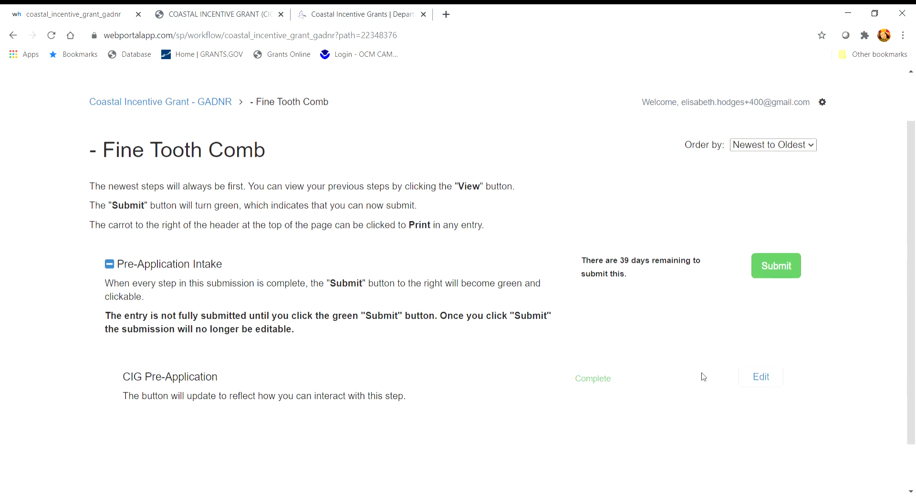
Step: Submit the Pre-Application Intake stage for review
left_click(773, 263)
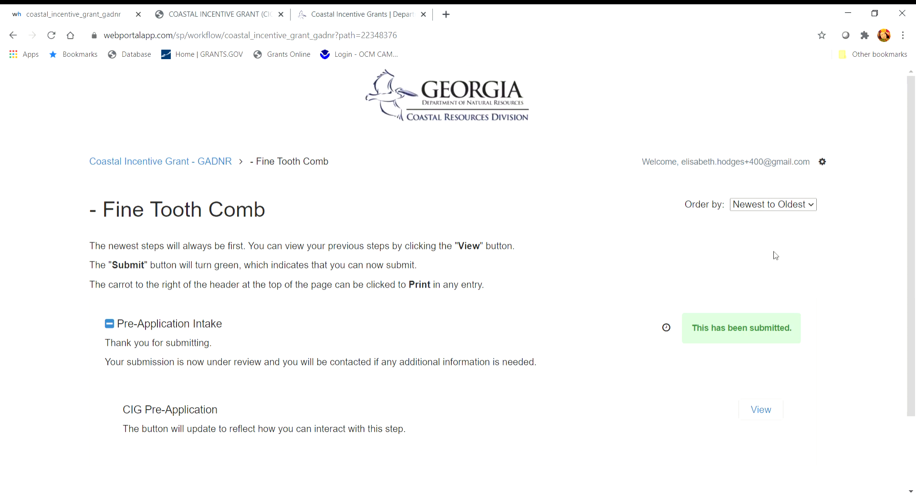
left_click_drag(915, 244, 915, 275)
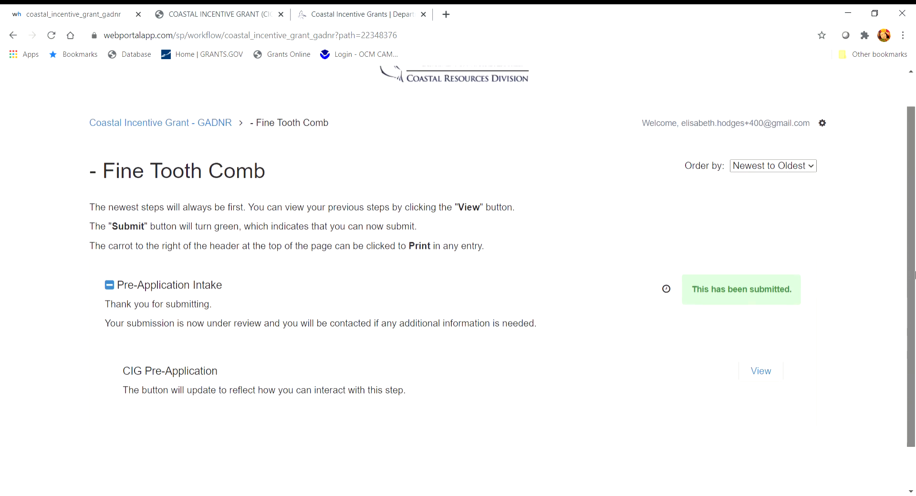